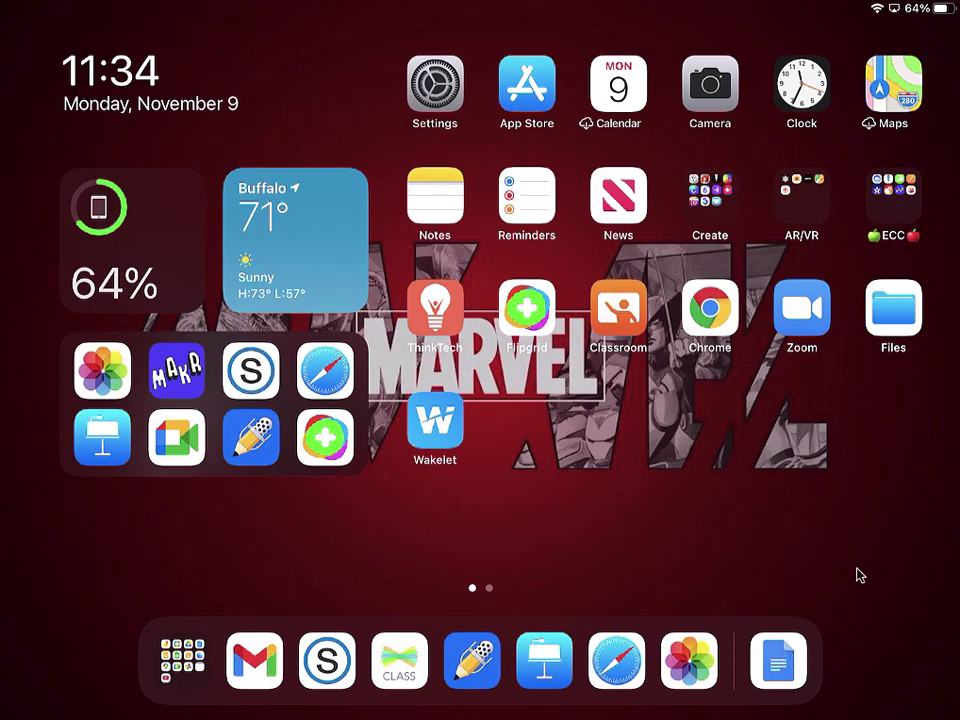
- Switch to Google Docs, open the document "Adding captioned photos" and start editing it
click(778, 661)
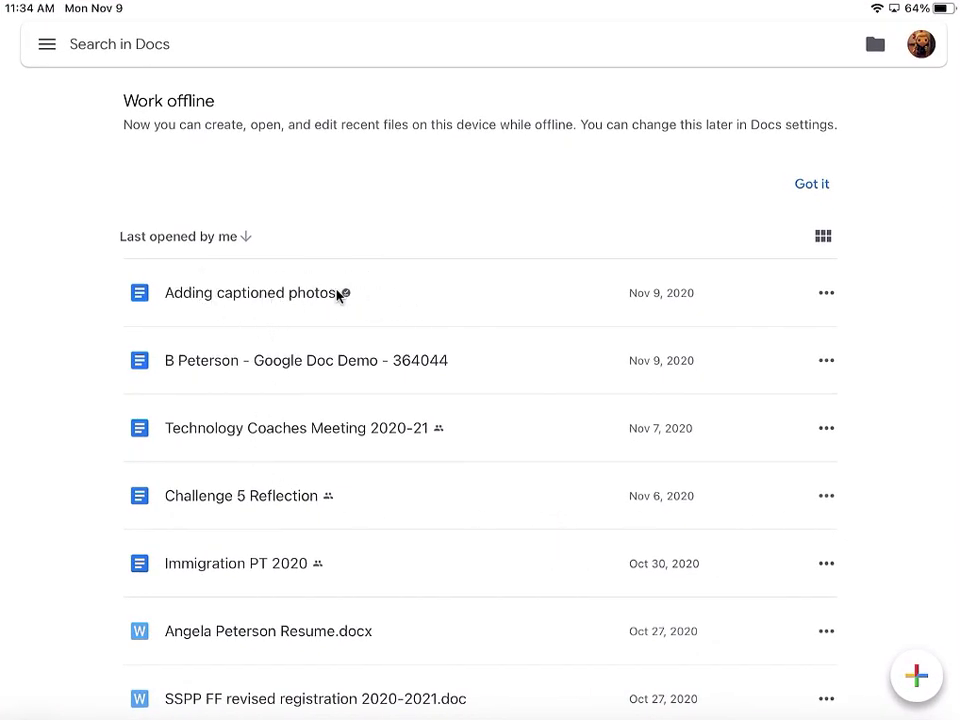
click(307, 293)
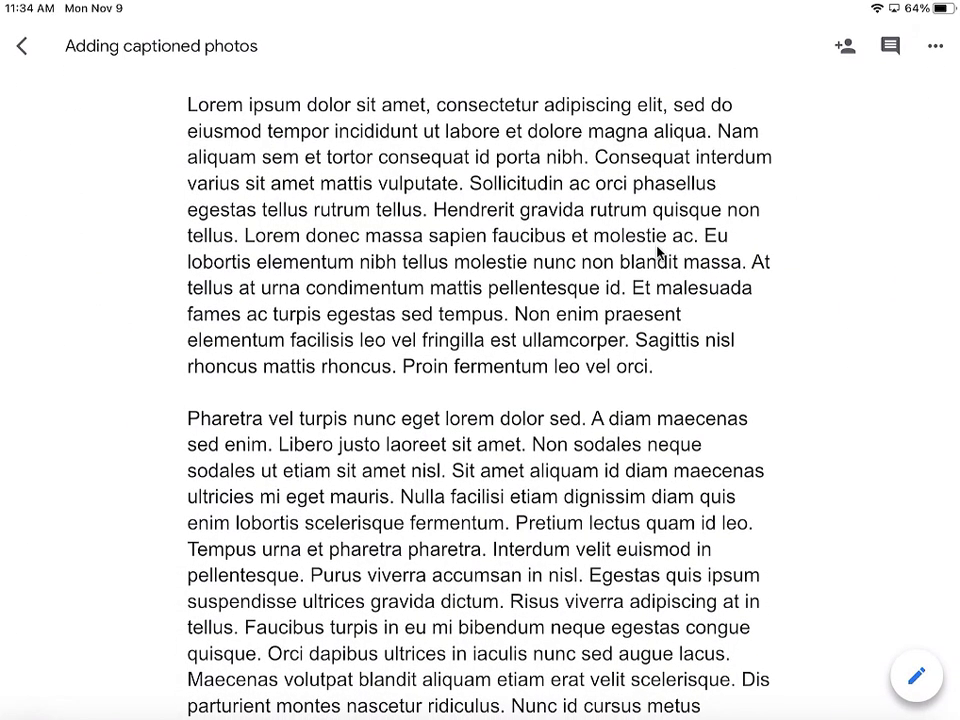
scroll(600, 186, down, 10)
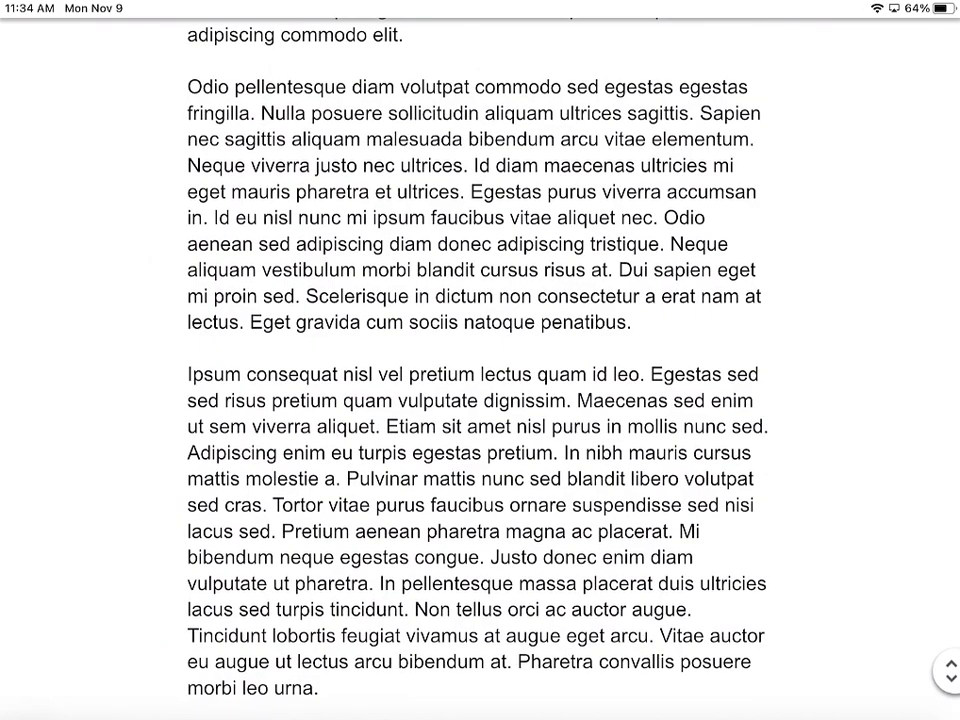
scroll(480, 380, up, 10)
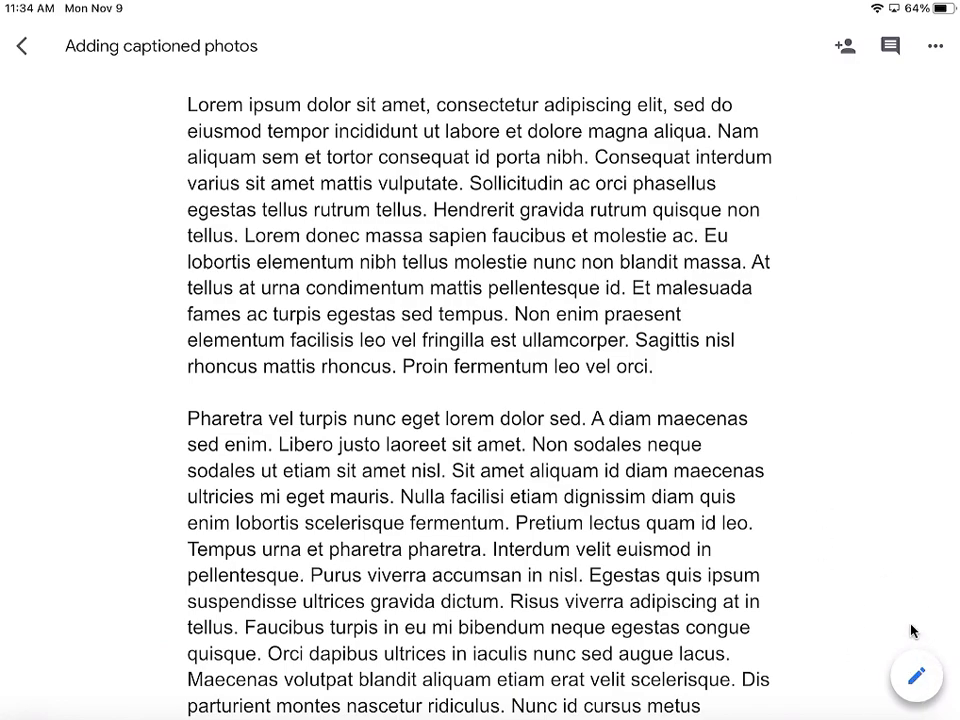
click(916, 676)
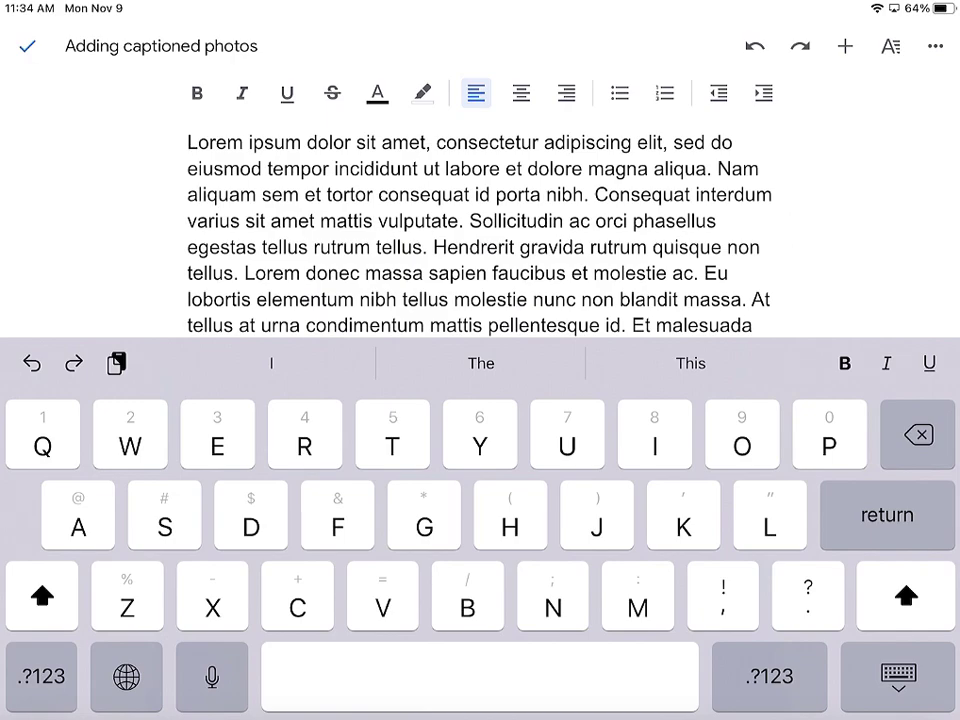
- Insert the captioned red brick wall photo from the photo library before the word "fames" in the first paragraph
scroll(480, 220, down, 3)
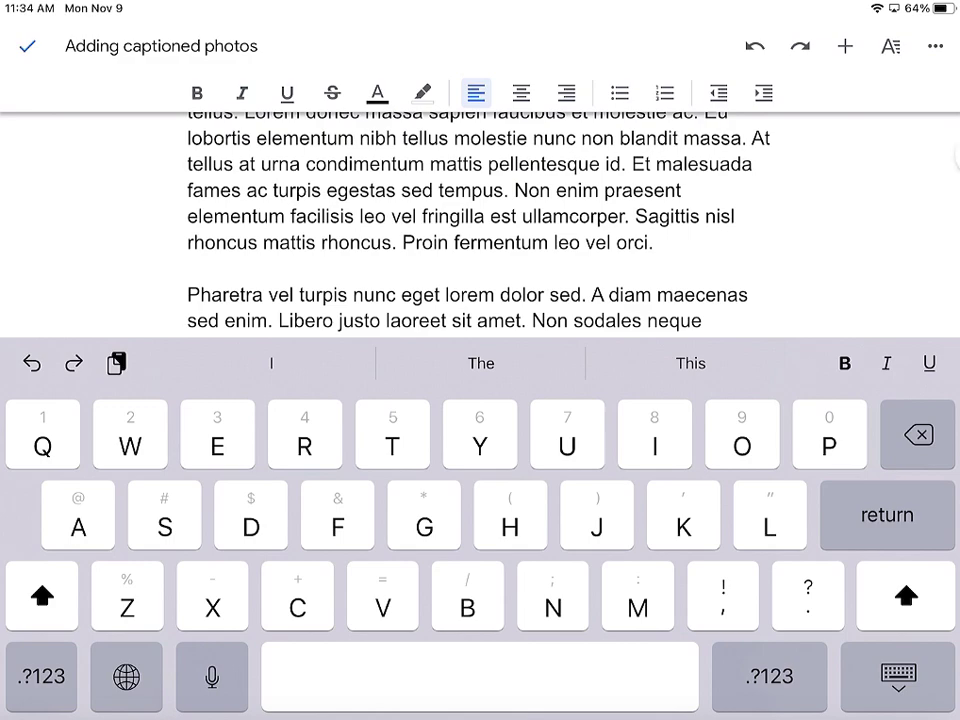
click(189, 190)
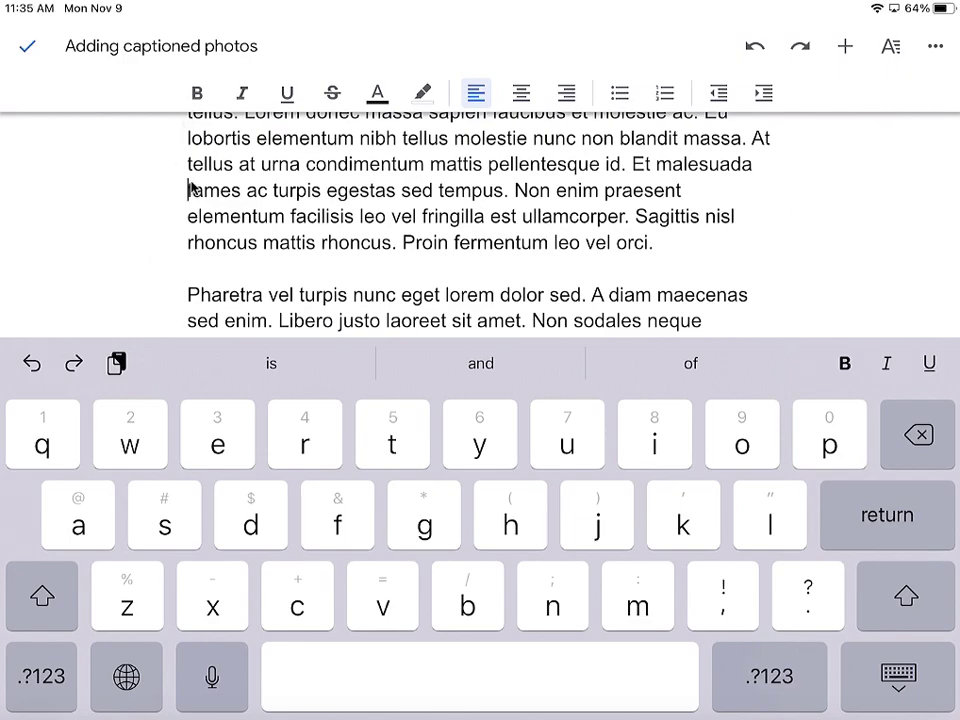
click(845, 46)
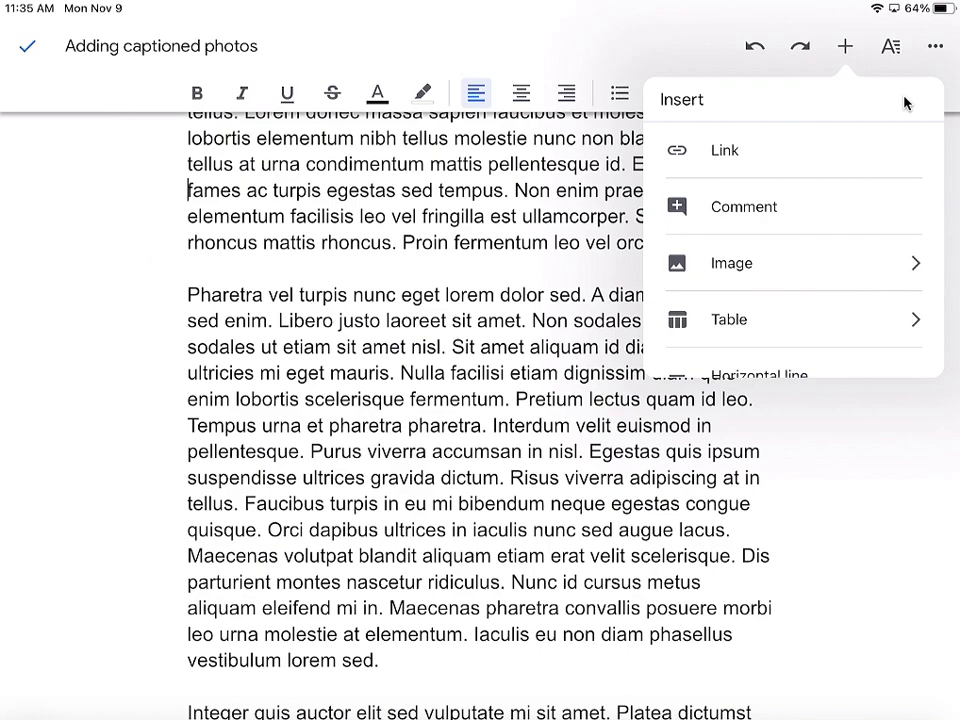
click(895, 258)
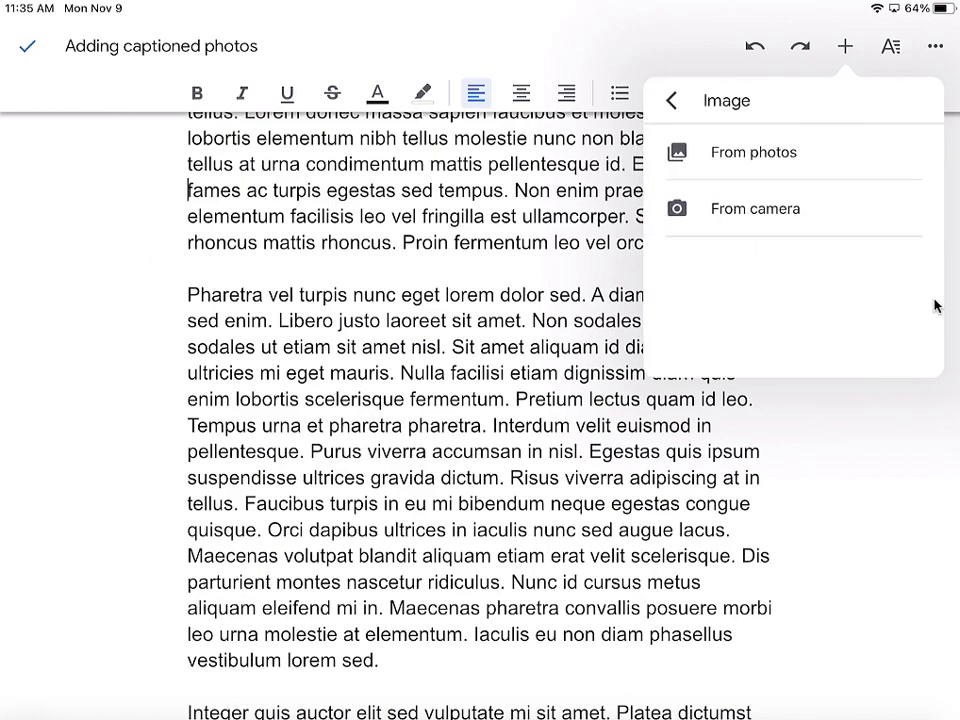
click(835, 150)
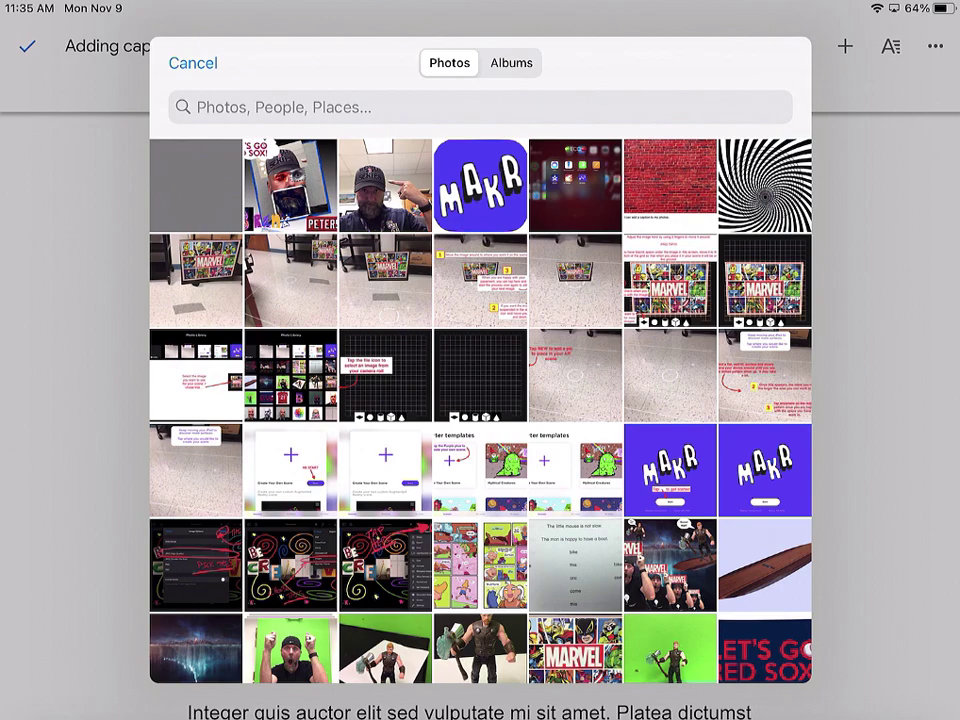
click(670, 185)
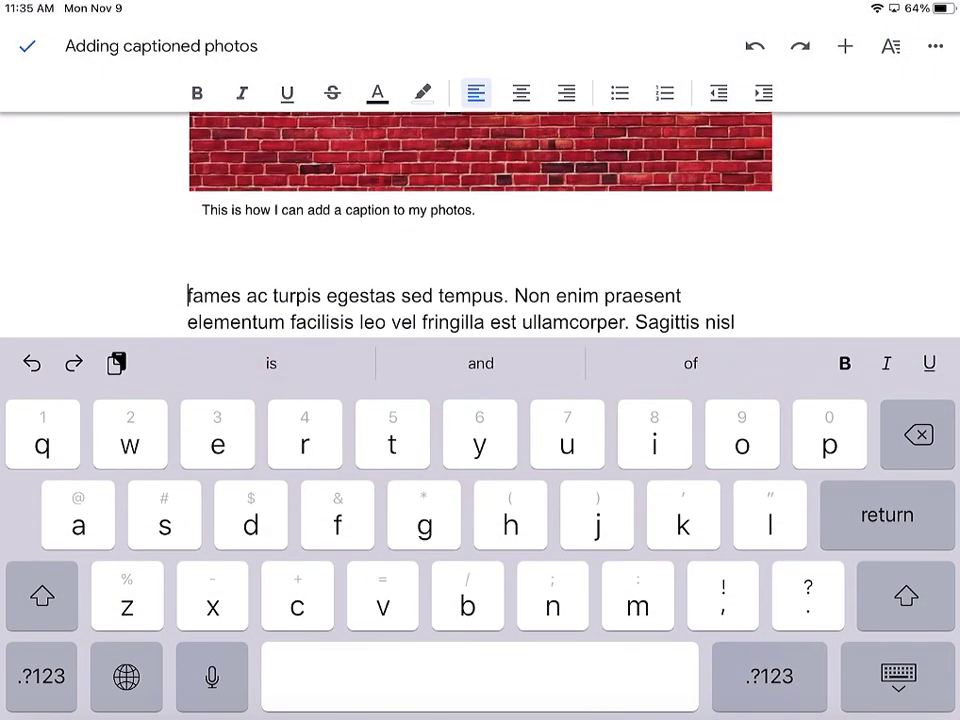
click(898, 676)
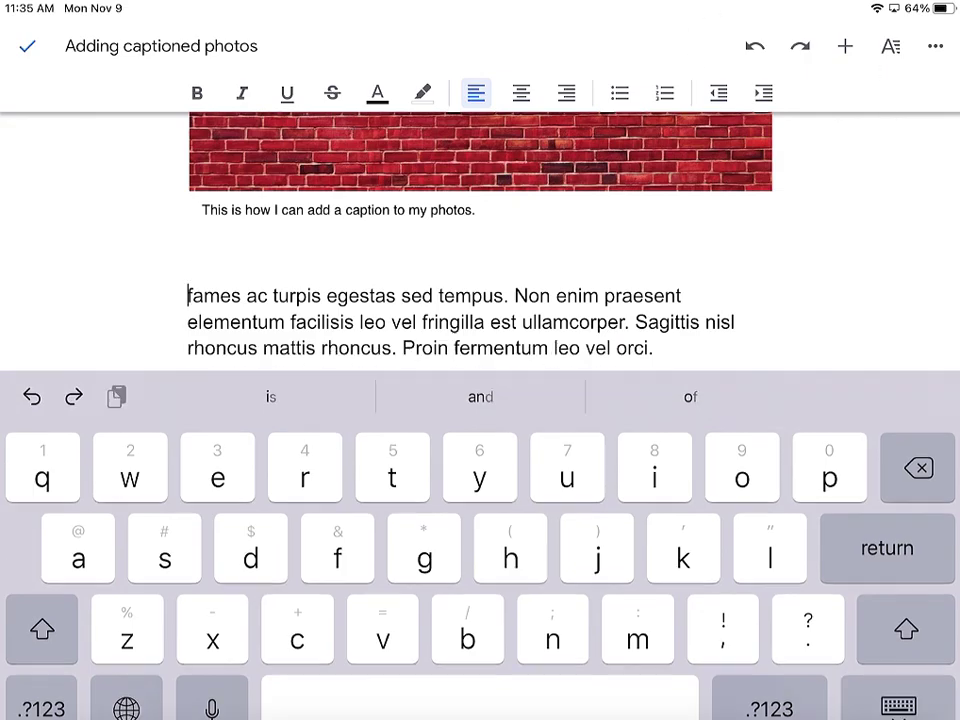
- Turn on print layout for the document
scroll(480, 400, up, 5)
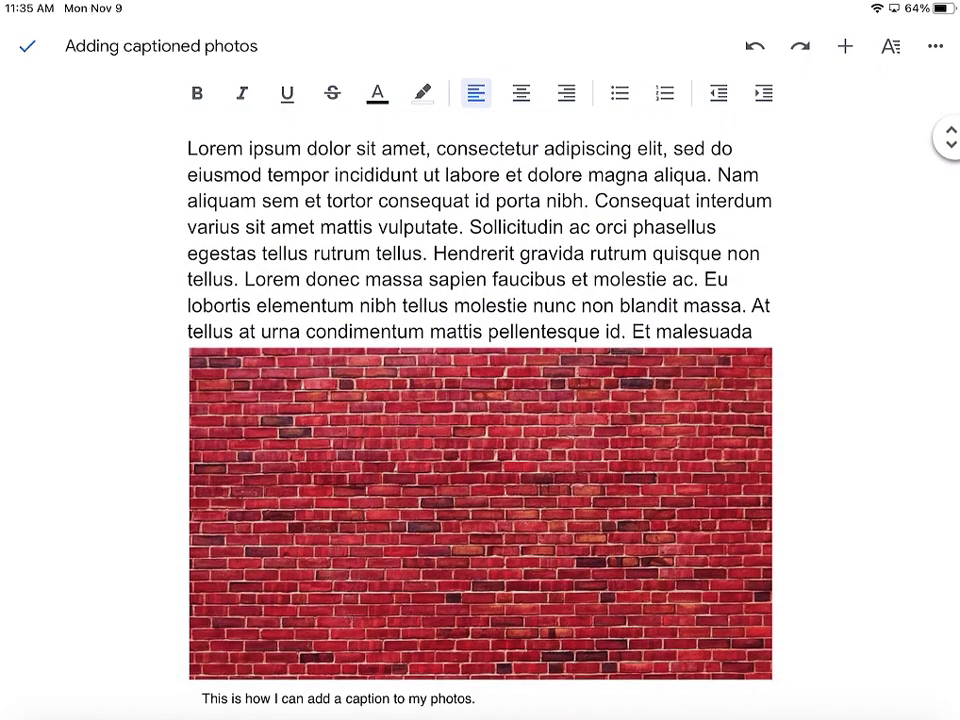
scroll(480, 400, down, 3)
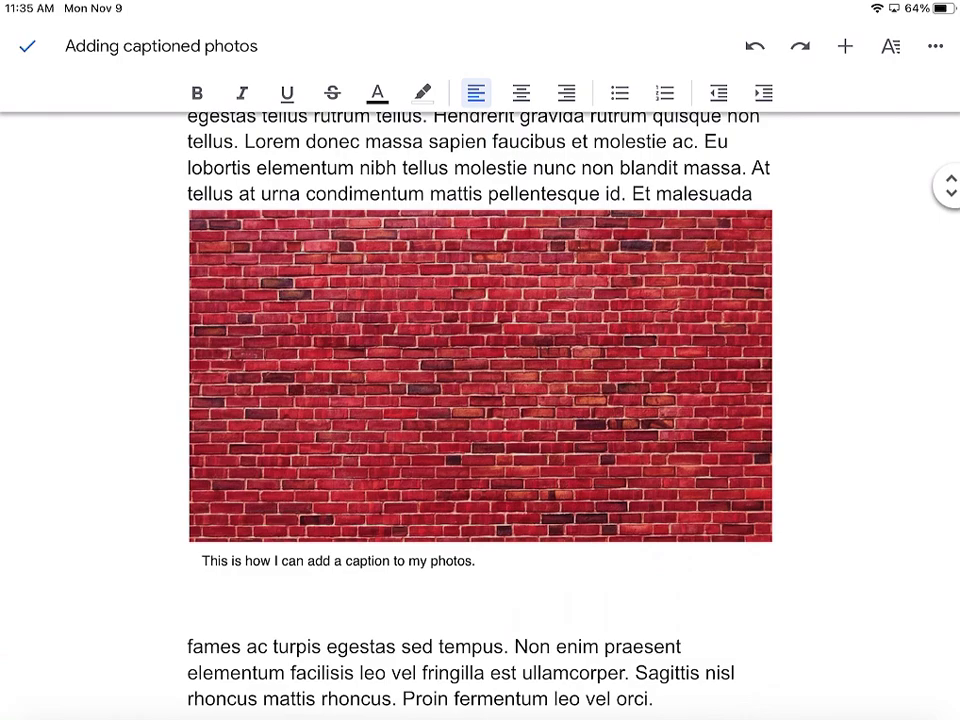
scroll(480, 400, down, 1)
scroll(480, 400, up, 1)
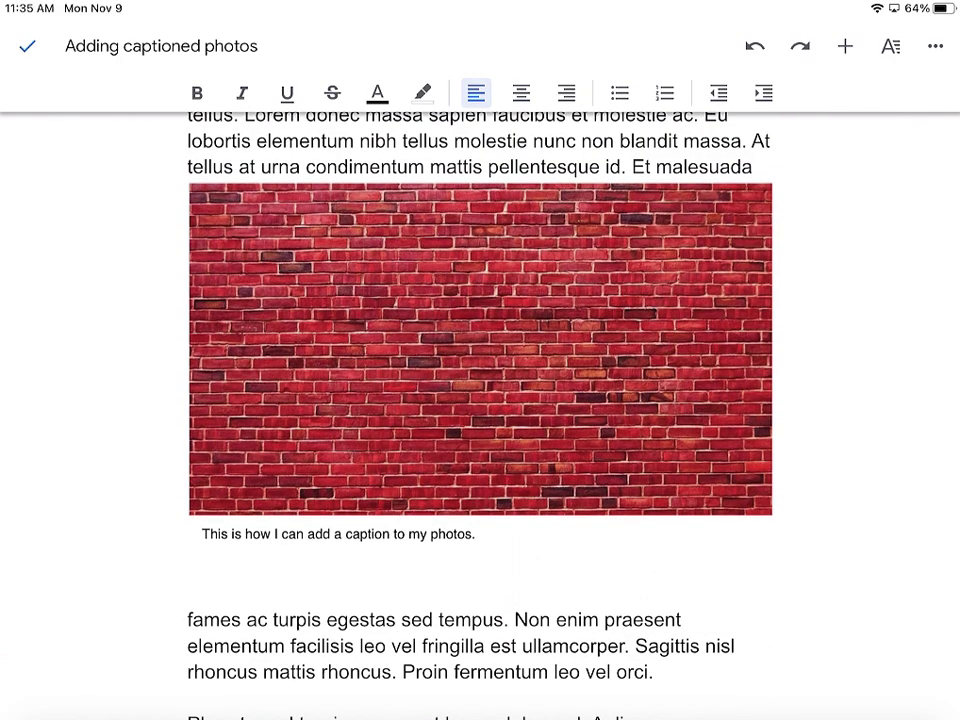
click(935, 47)
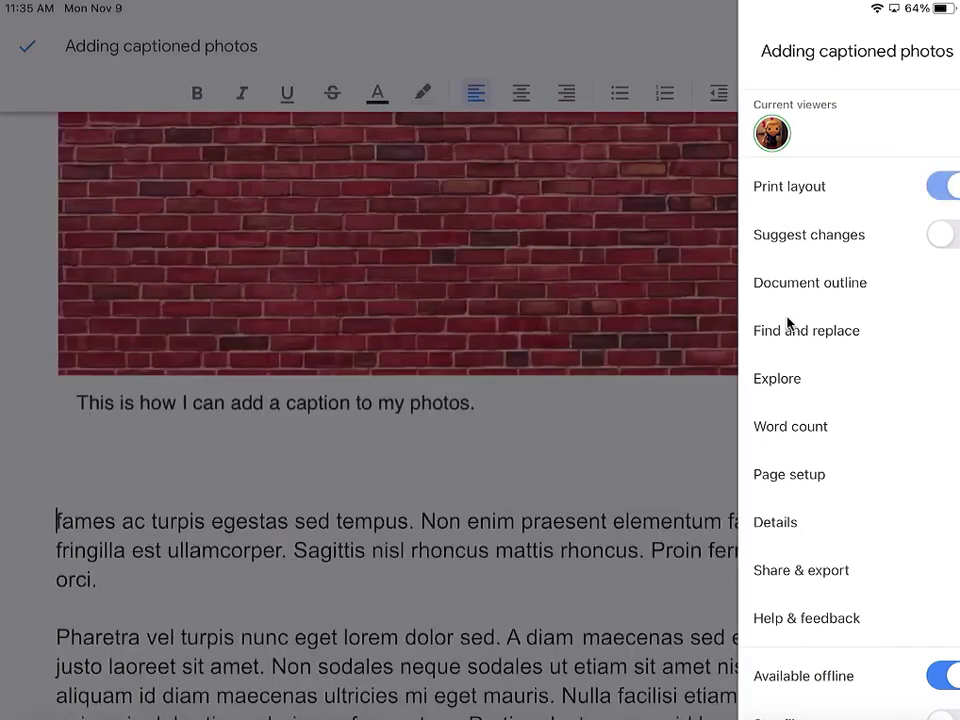
click(467, 197)
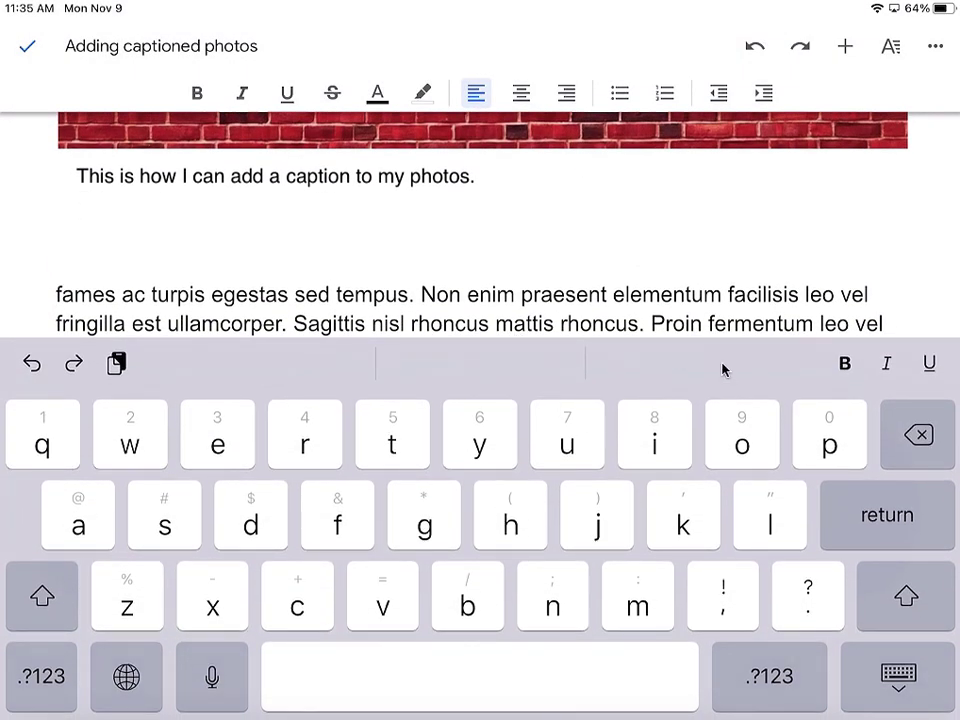
- Shrink the brick wall photo proportionally to about one third of the text width
scroll(732, 390, up, 3)
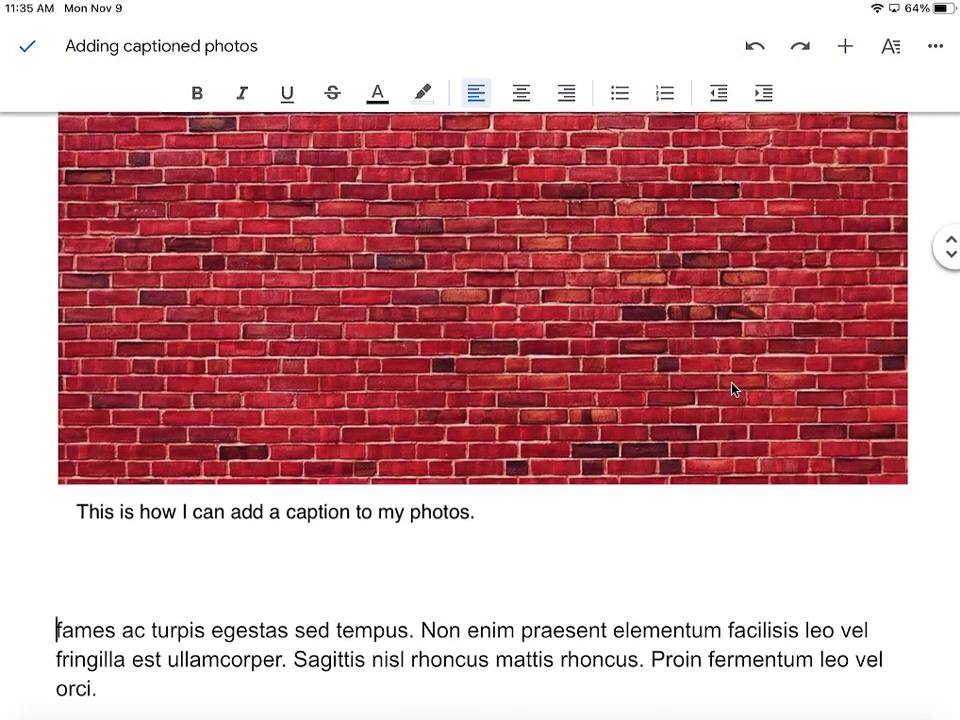
click(732, 390)
click(738, 482)
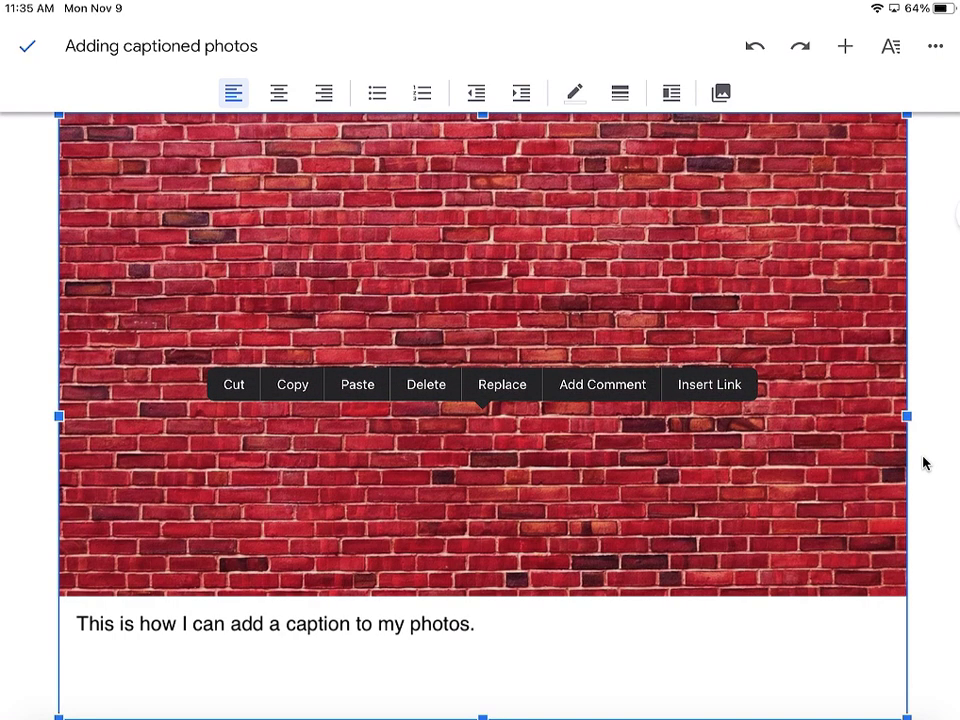
scroll(922, 462, down, 3)
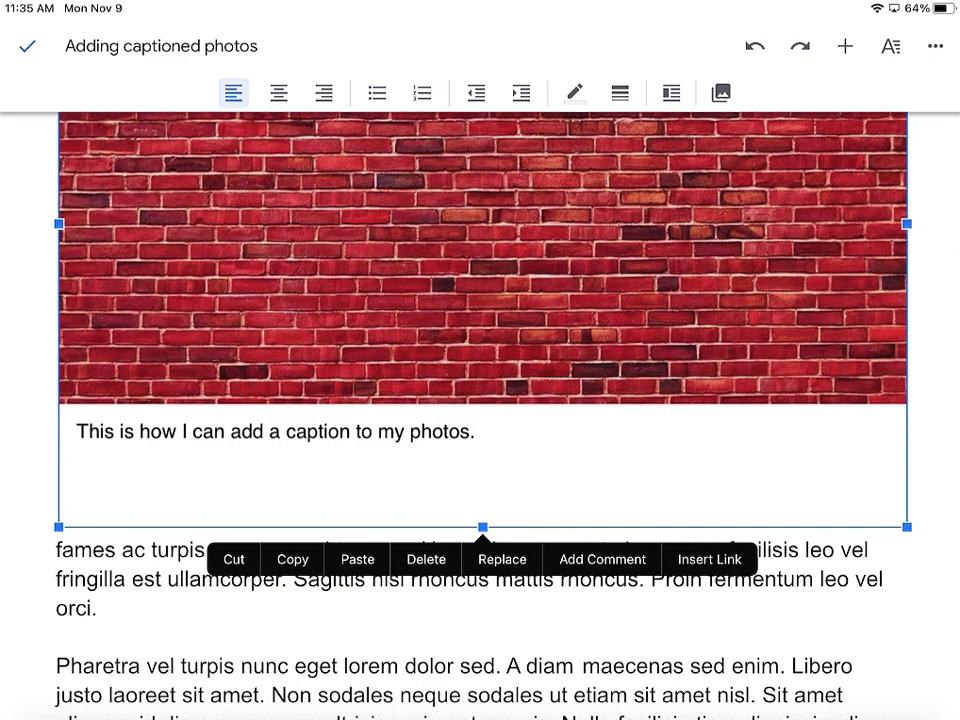
drag(907, 527, 483, 219)
scroll(480, 415, up, 3)
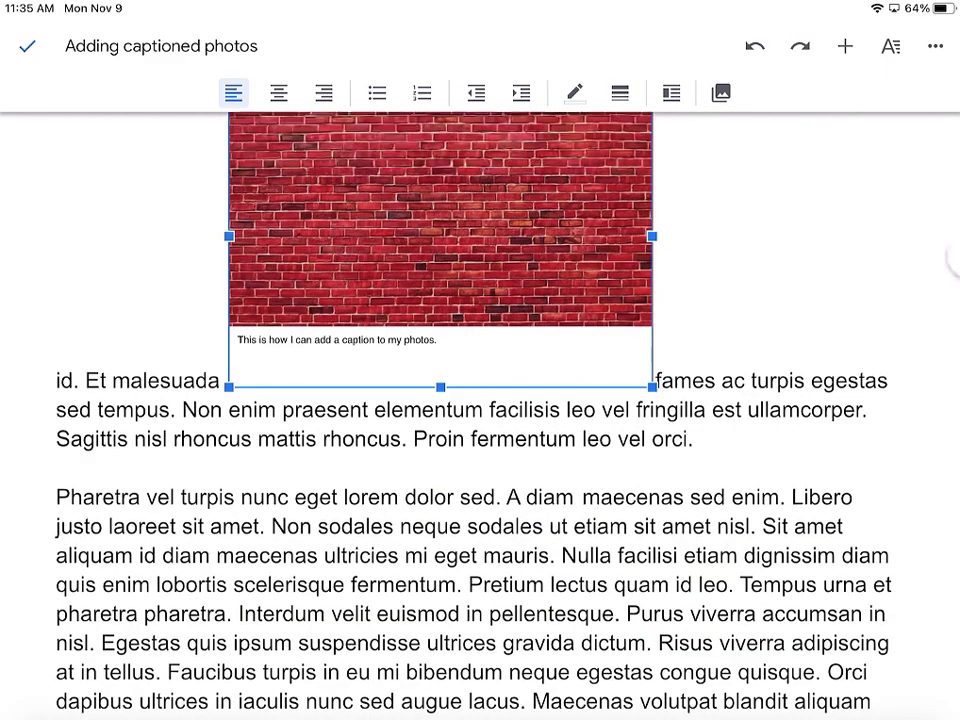
scroll(480, 415, up, 1)
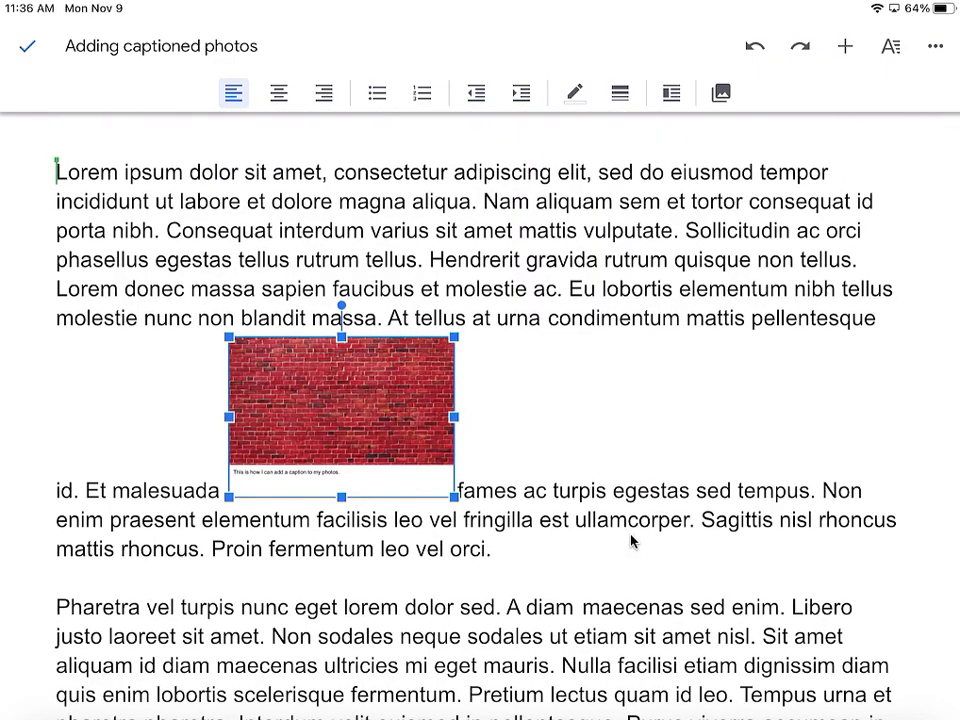
drag(453, 492, 517, 541)
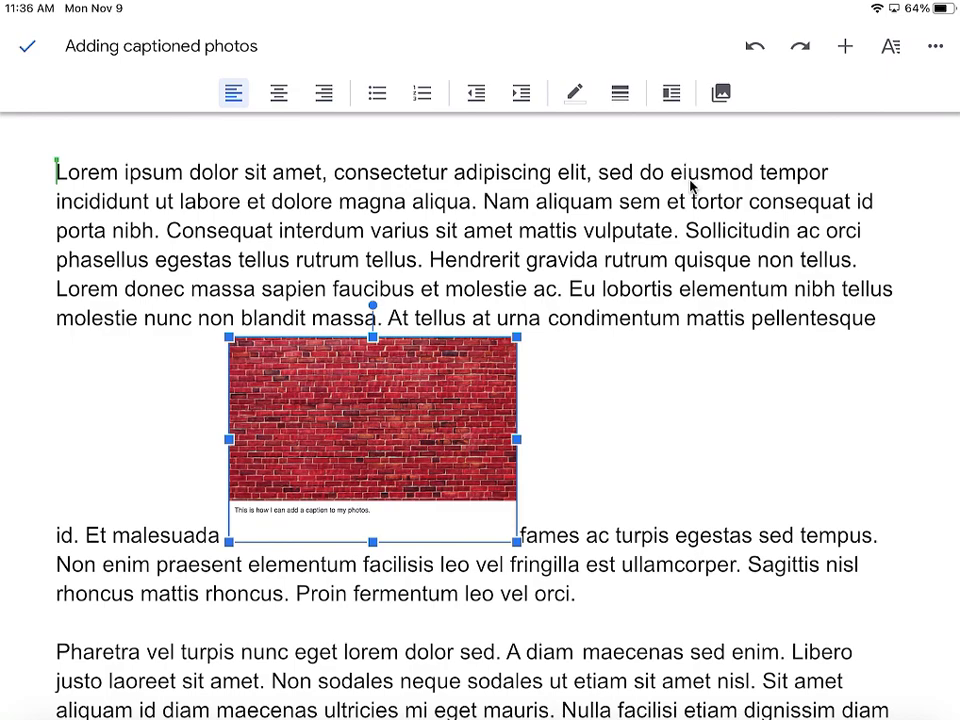
- Set the photo's text wrapping to Wrap text and move it to the left margin beside the first paragraph
click(679, 100)
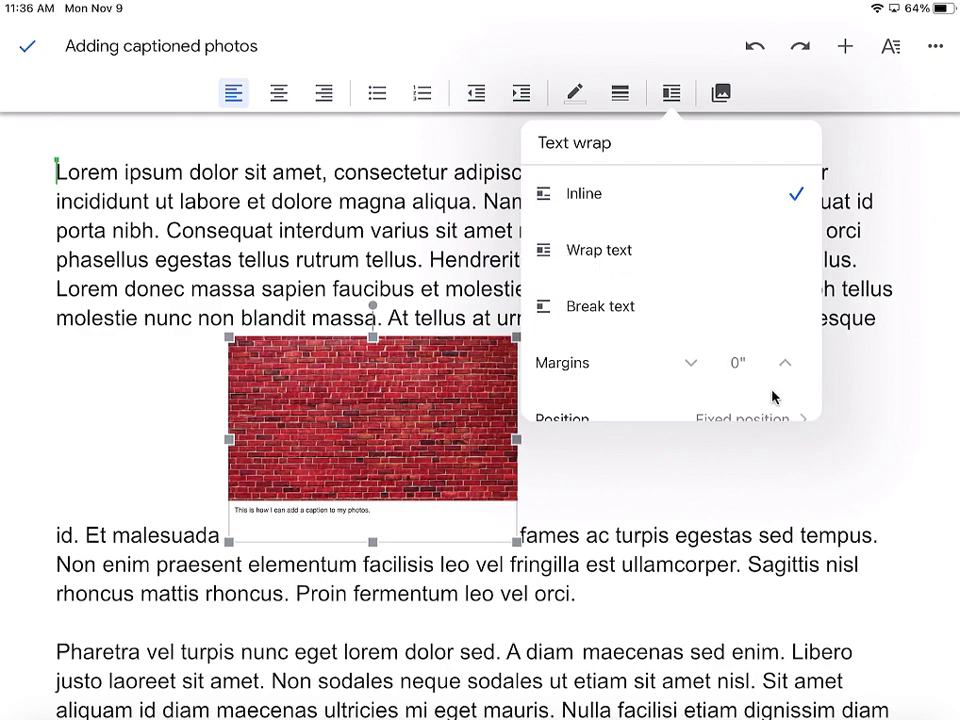
click(599, 250)
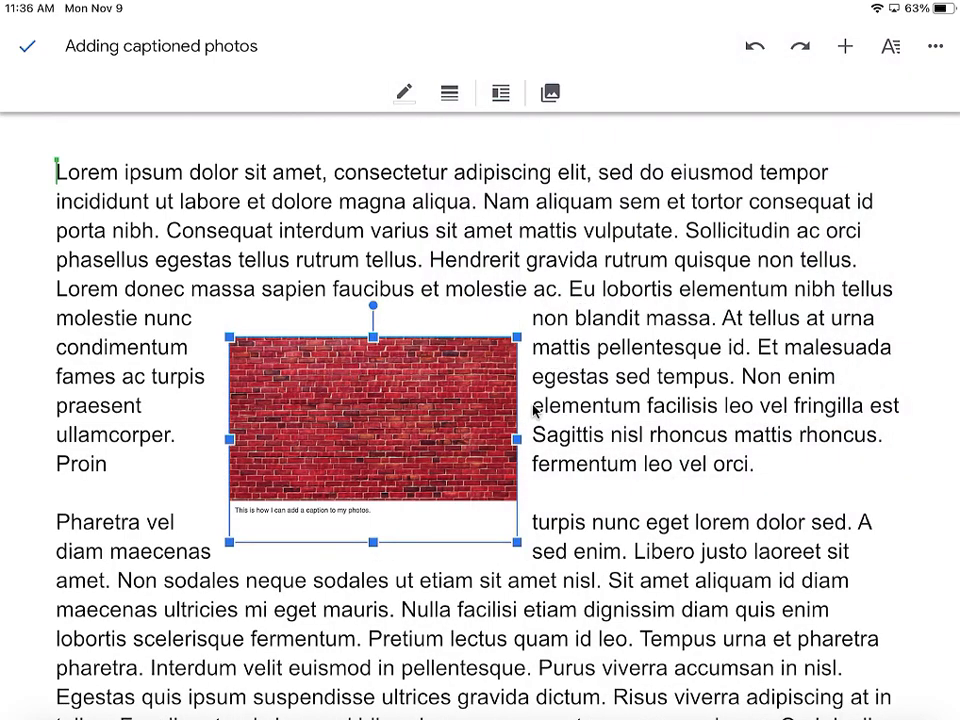
drag(373, 440, 200, 398)
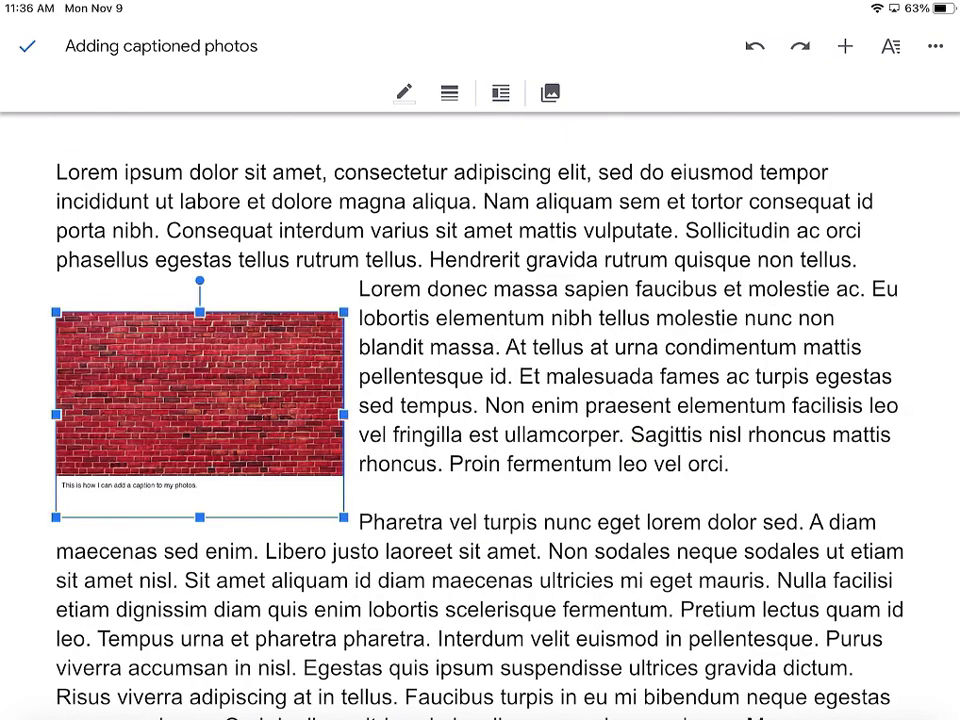
- Extend the photo's upper edge to just below the fourth text line and raise its lower edge clear of the second paragraph
drag(200, 312, 200, 287)
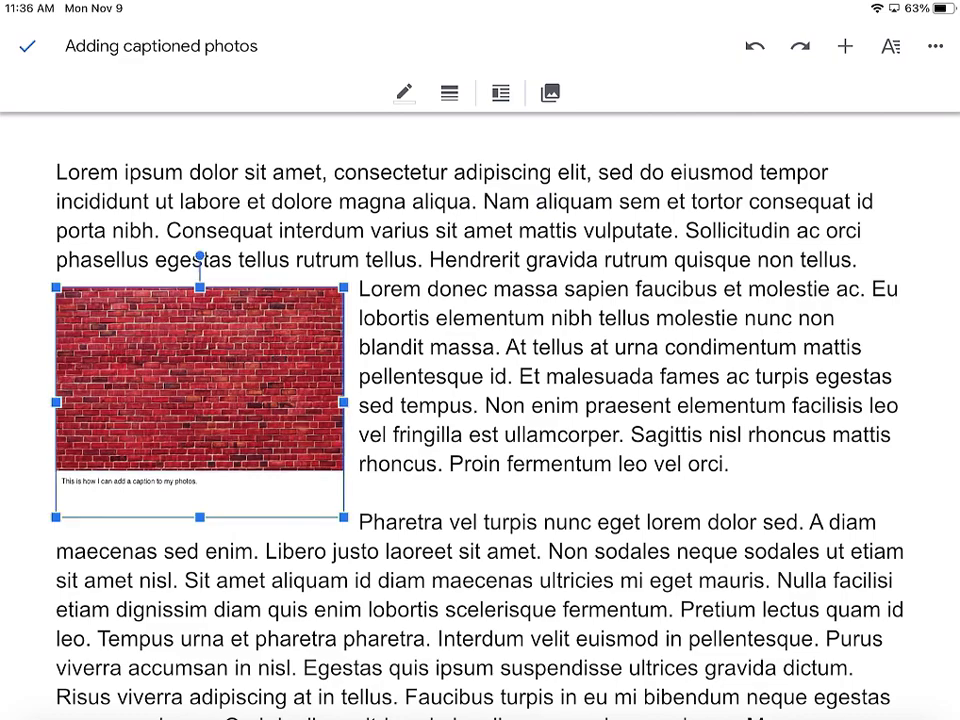
click(58, 144)
click(898, 676)
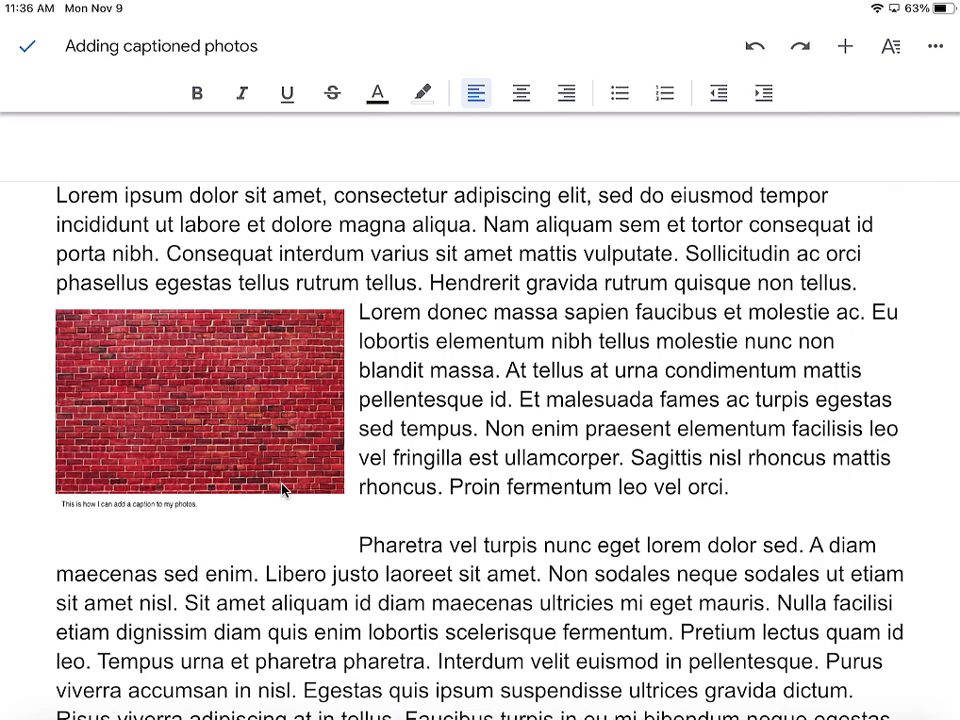
click(200, 402)
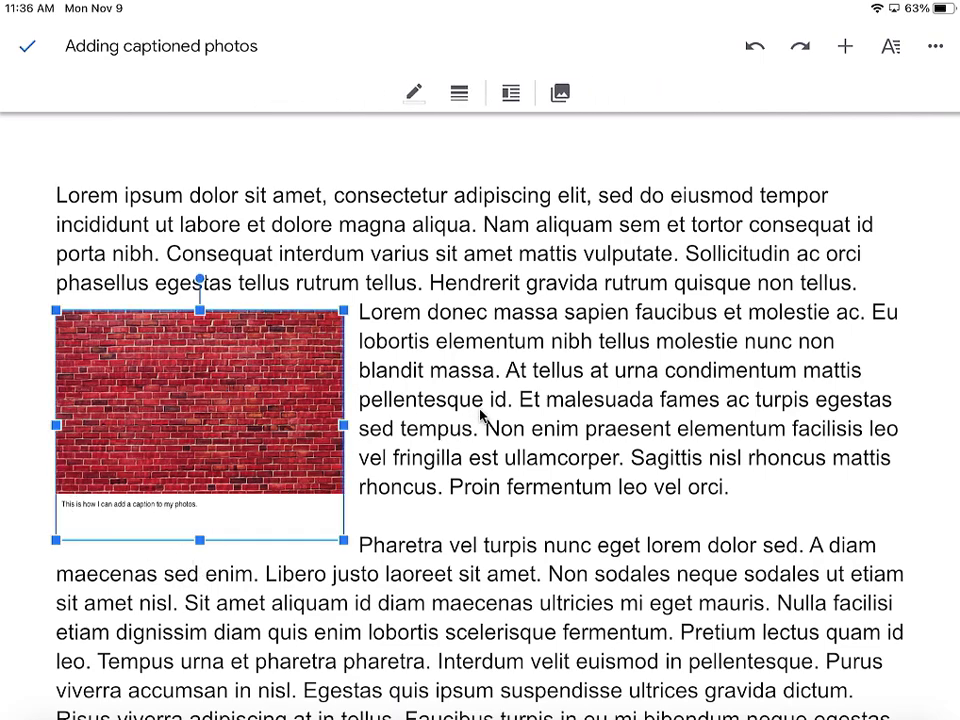
drag(200, 540, 200, 500)
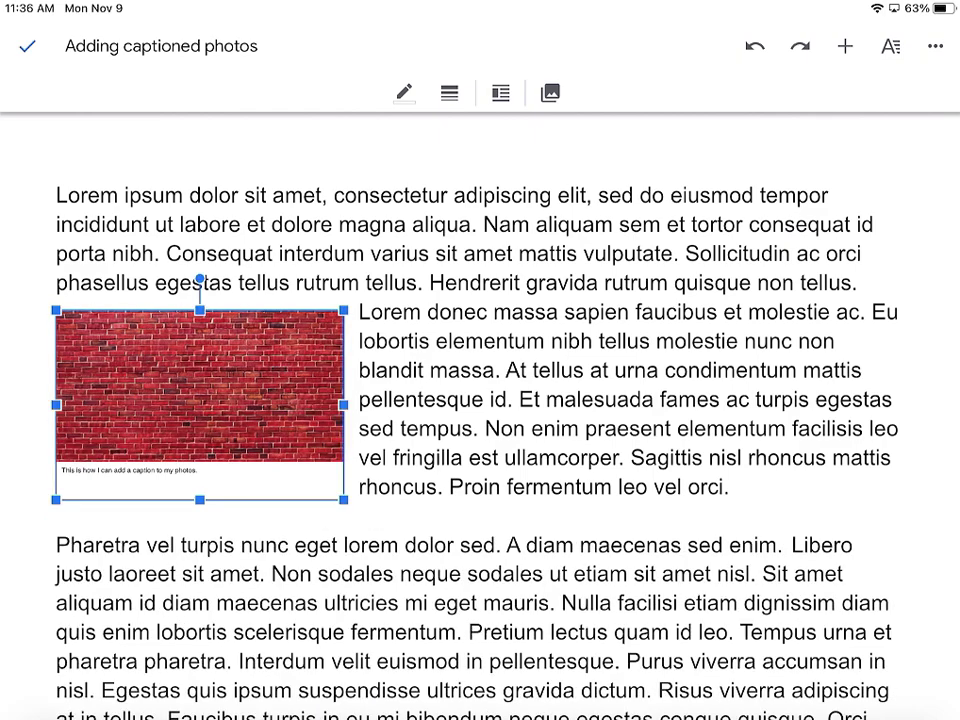
- Insert the orange light bulb image from the photo library at the end of the first paragraph
click(732, 488)
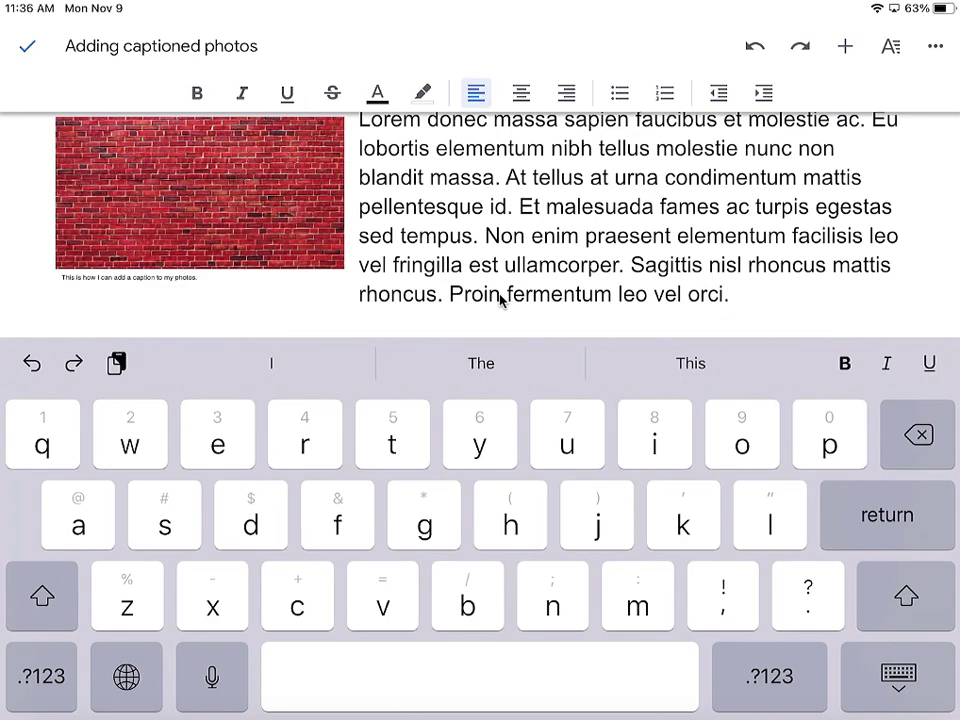
click(898, 677)
scroll(500, 300, up, 5)
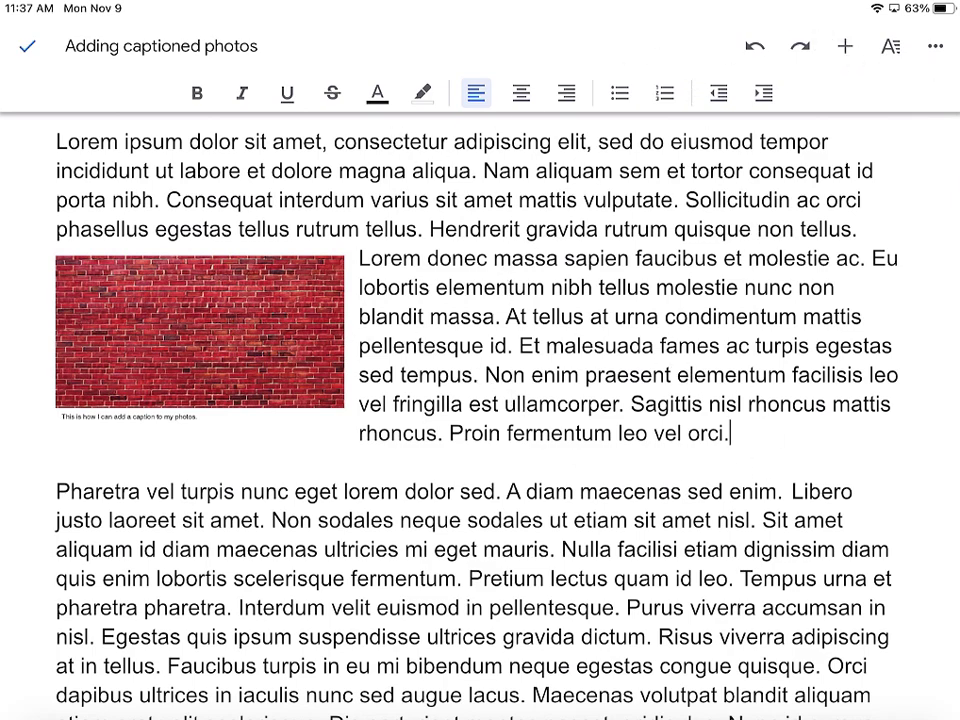
click(845, 46)
click(731, 263)
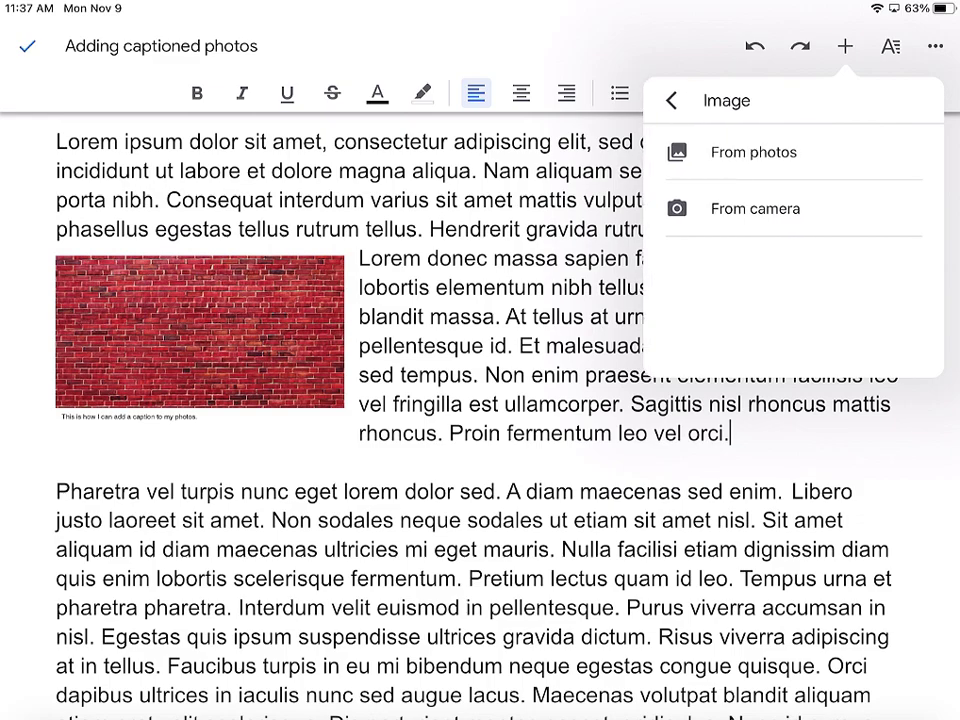
click(754, 152)
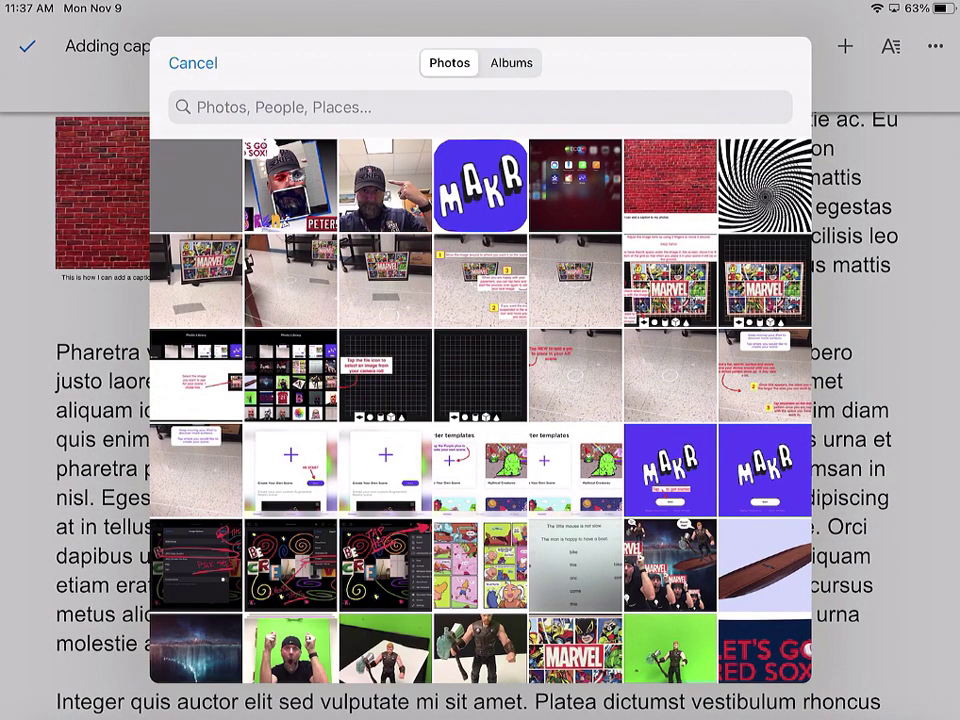
scroll(480, 410, down, 5)
scroll(480, 410, down, 5)
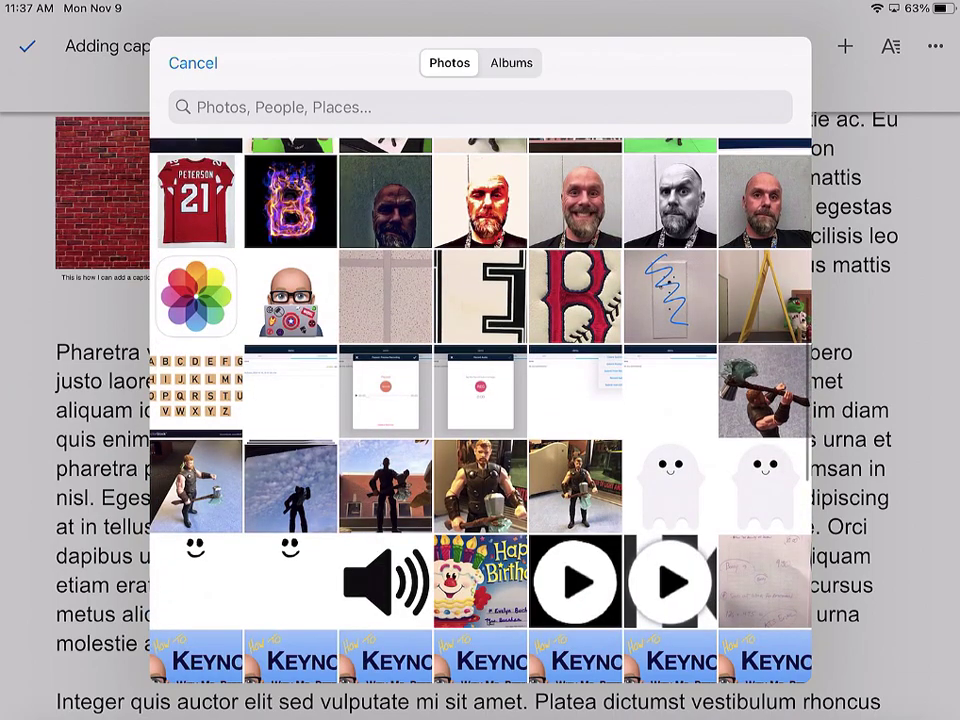
scroll(480, 410, down, 3)
scroll(480, 410, up, 2)
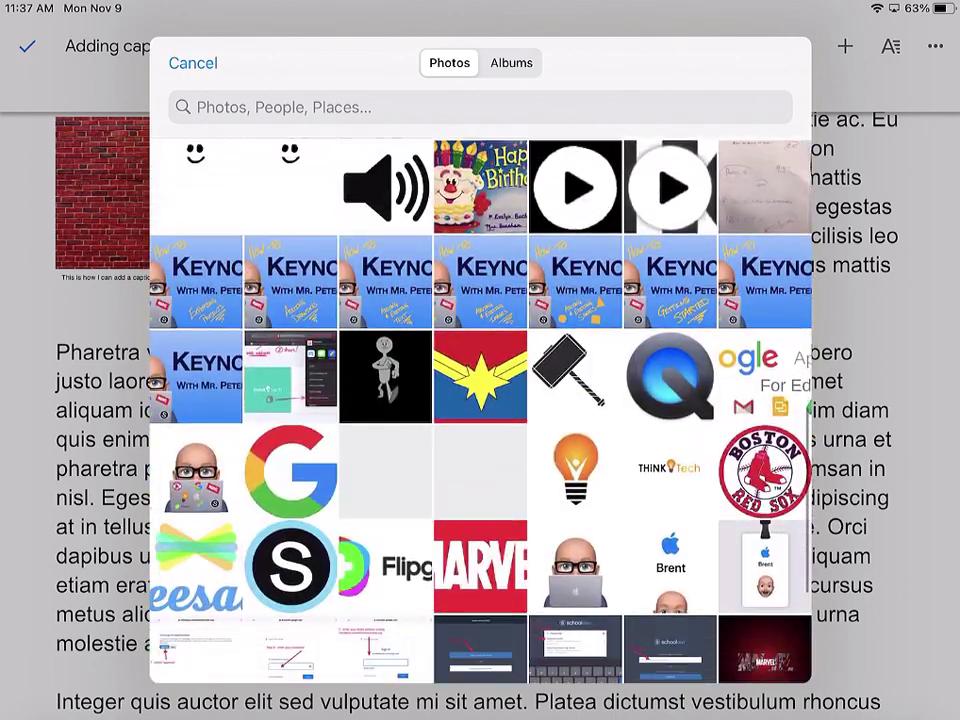
scroll(480, 410, down, 1)
click(575, 425)
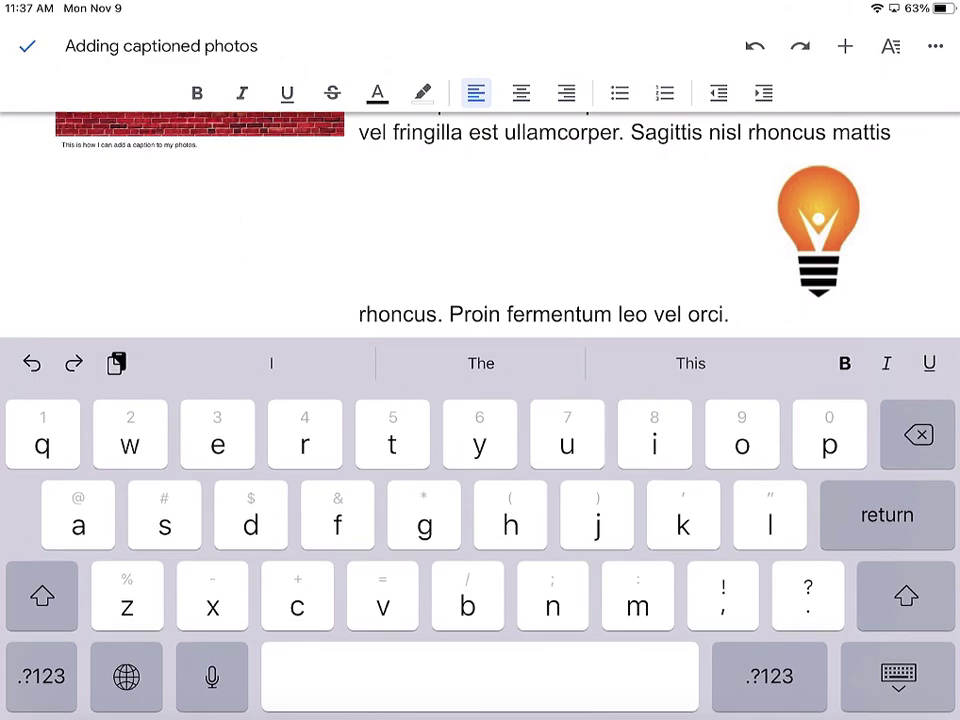
- Check the print layout setting and shrink the light bulb picture proportionally to about three quarters of its size
click(818, 235)
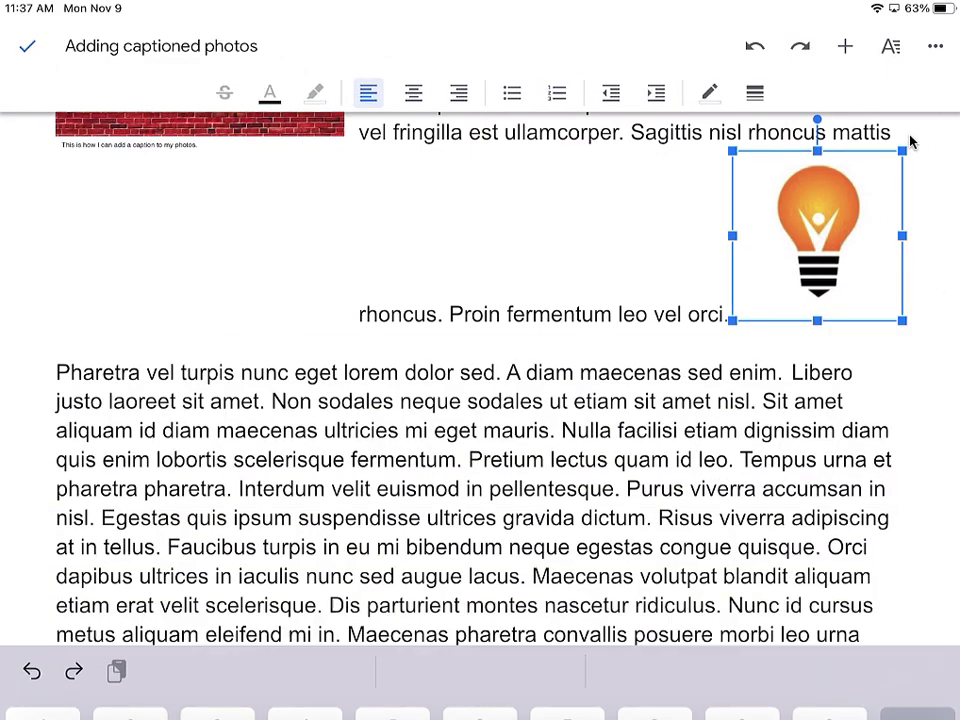
click(935, 46)
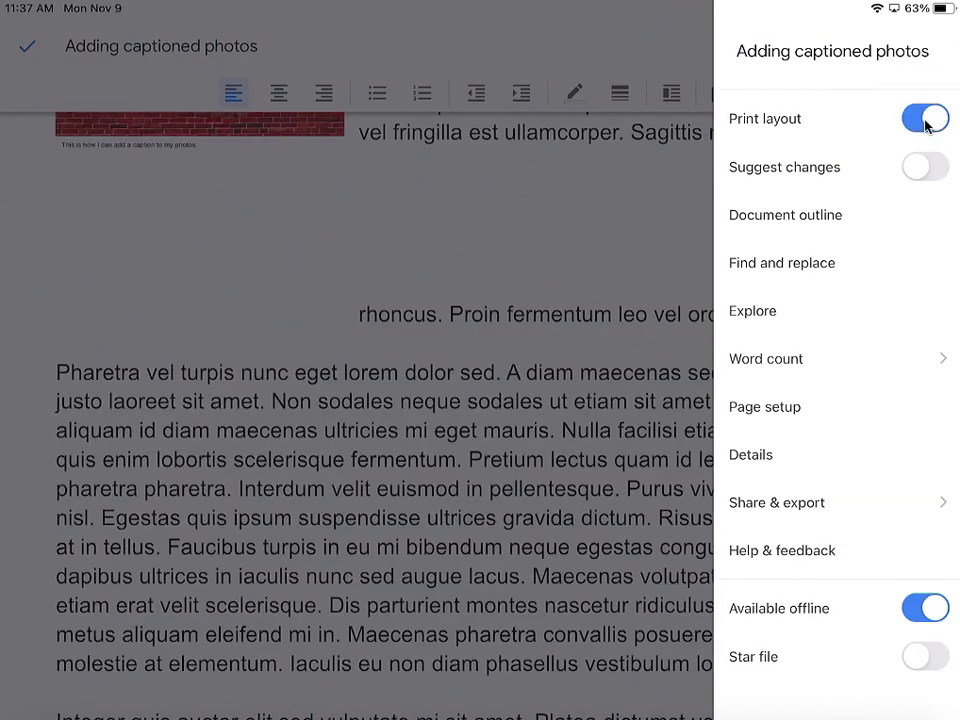
click(670, 178)
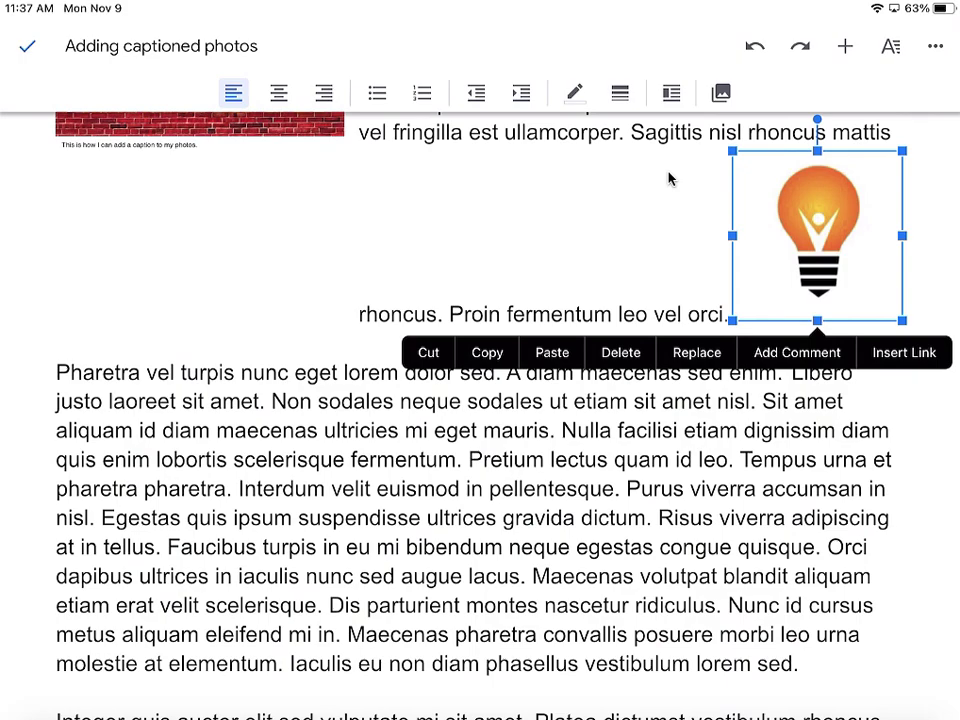
drag(902, 151, 858, 195)
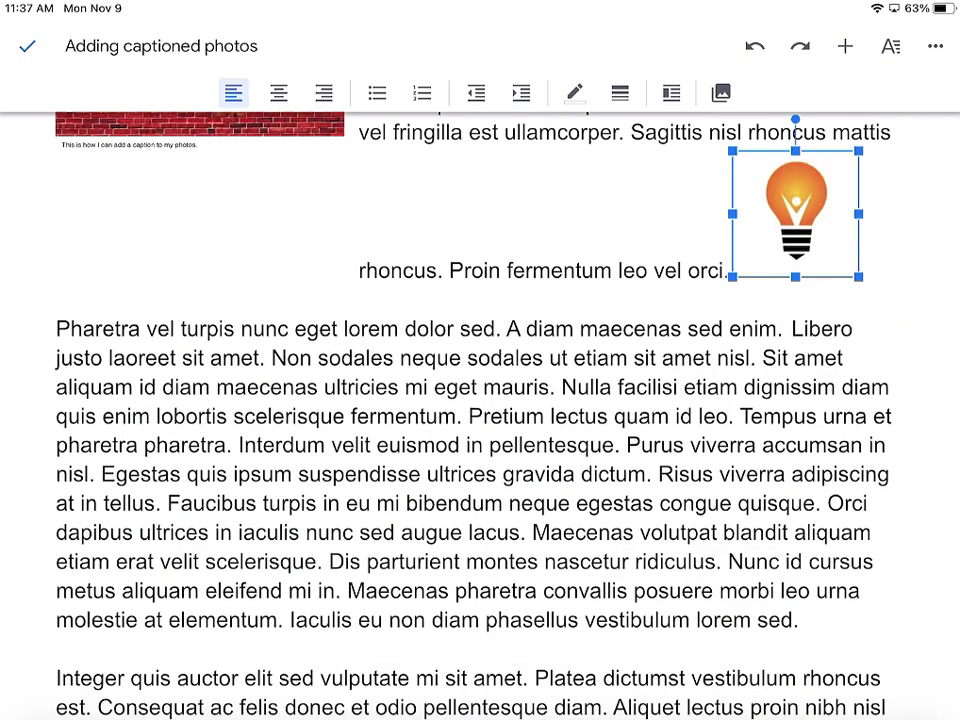
- Set the light bulb's text wrapping to Wrap text and move it beside the second paragraph's opening lines at the right margin
click(670, 93)
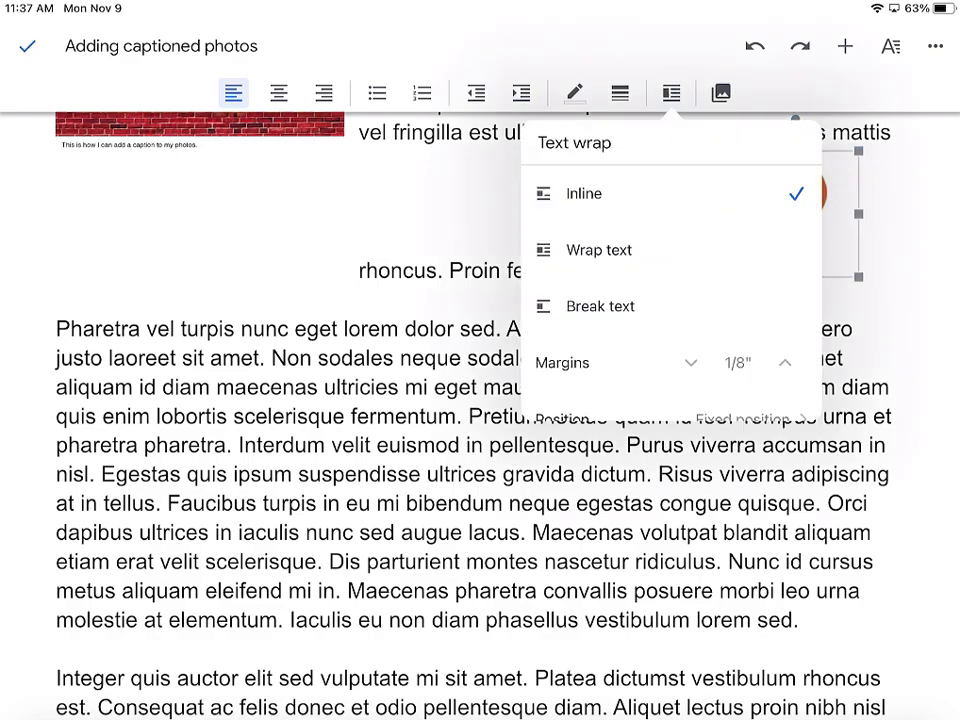
click(580, 249)
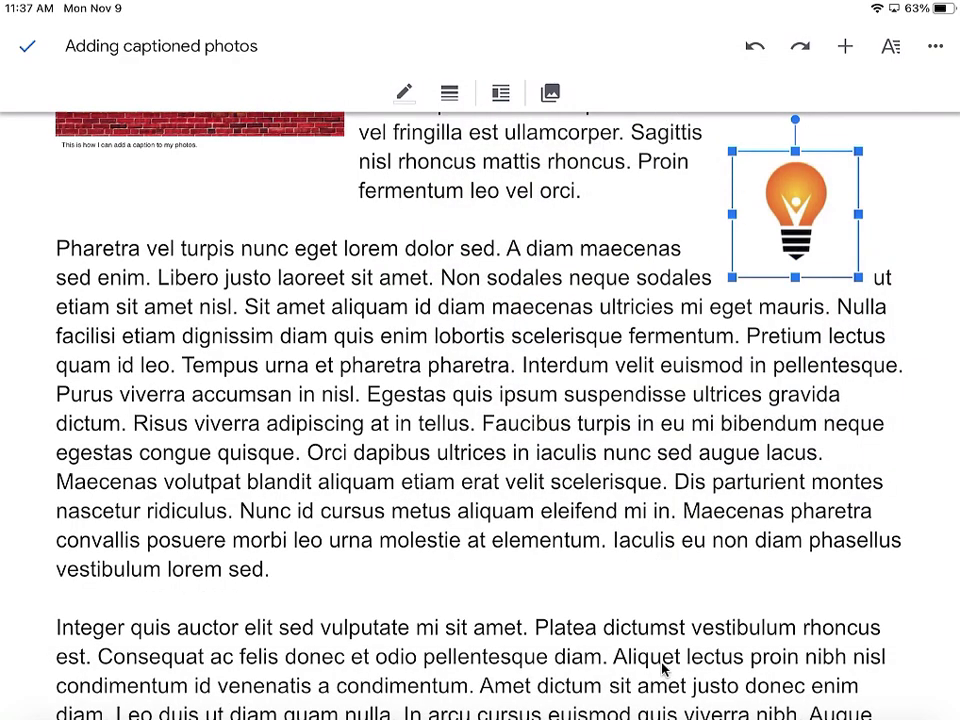
scroll(661, 669, up, 3)
drag(795, 478, 812, 551)
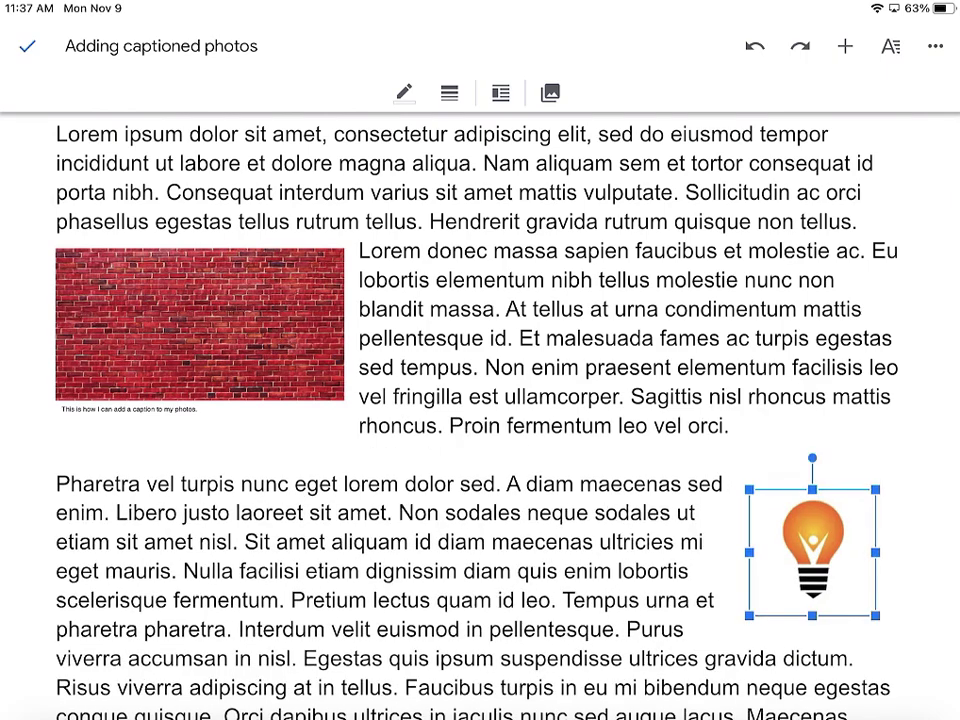
- Enlarge the light bulb proportionally by about one fifth, shift it slightly down within the second paragraph, and deselect it
drag(749, 489, 722, 462)
drag(800, 540, 807, 563)
click(359, 426)
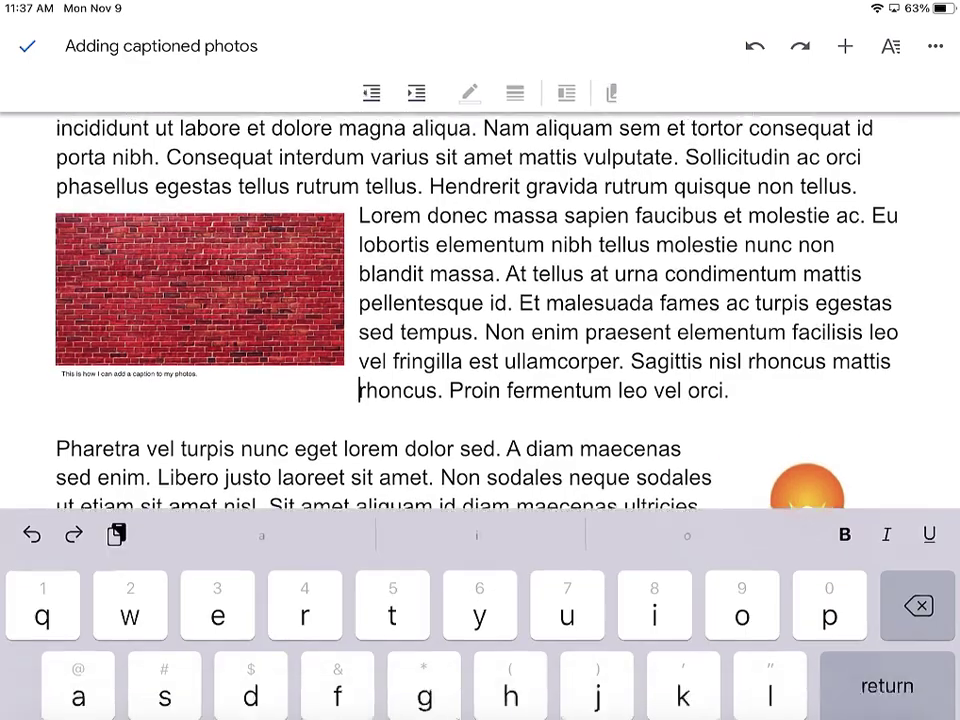
click(897, 676)
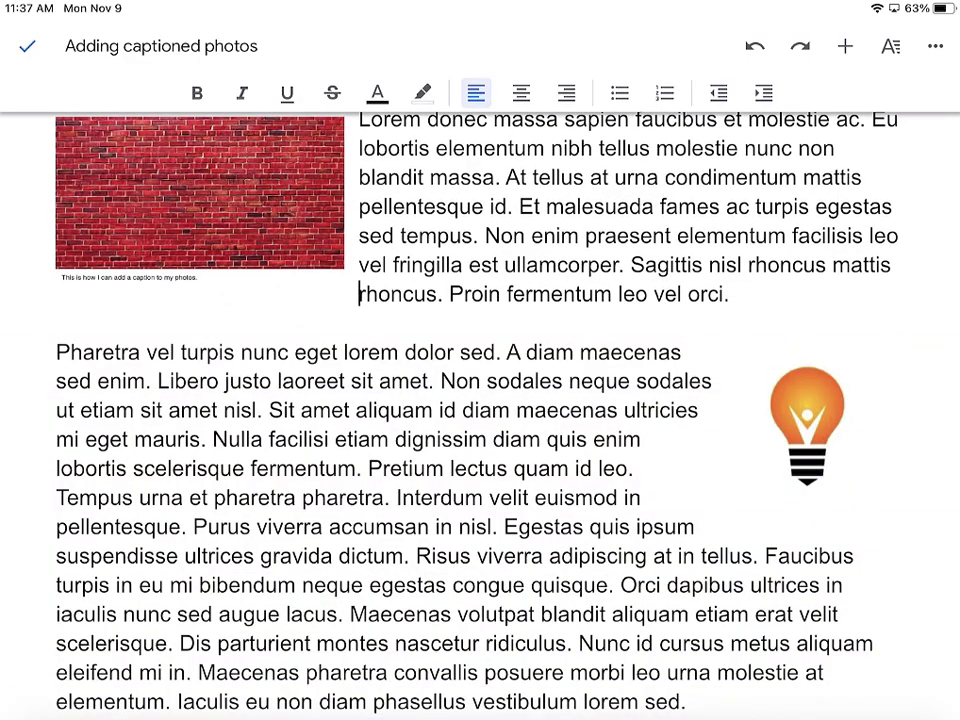
- Finish editing and review both wrapped pictures in the document's viewing mode
click(27, 46)
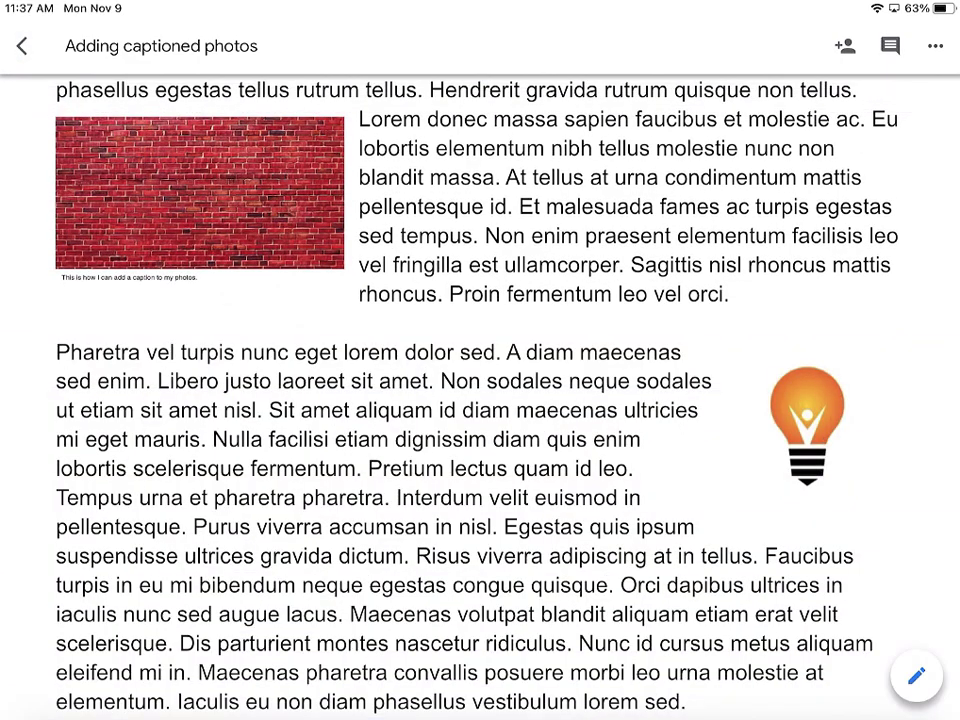
scroll(480, 400, up, 2)
scroll(480, 400, down, 6)
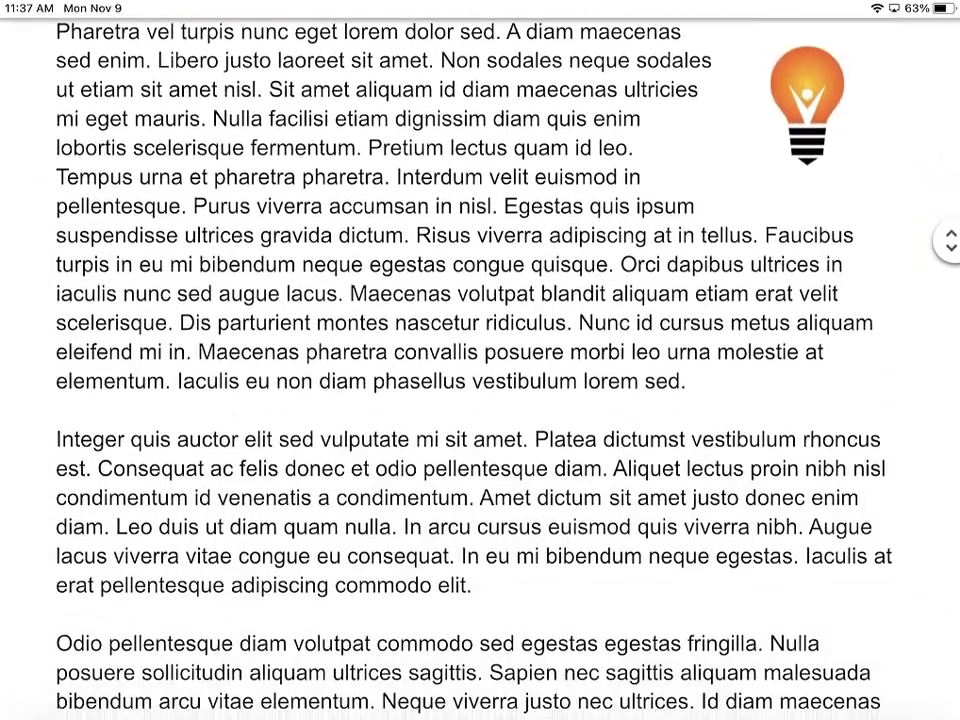
scroll(480, 360, up, 4)
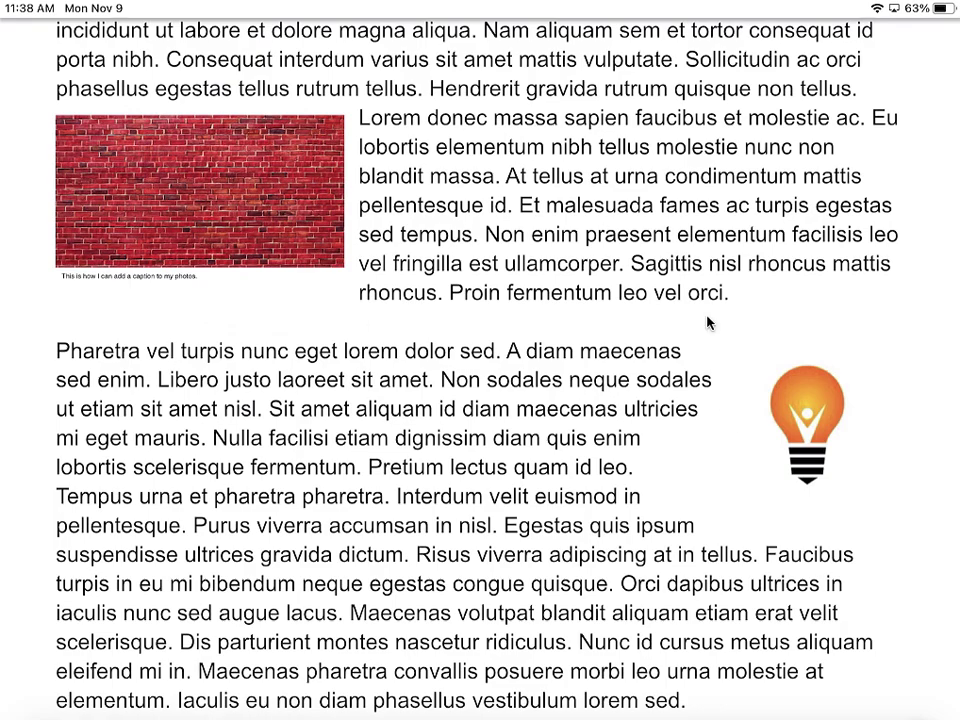
scroll(820, 213, up, 3)
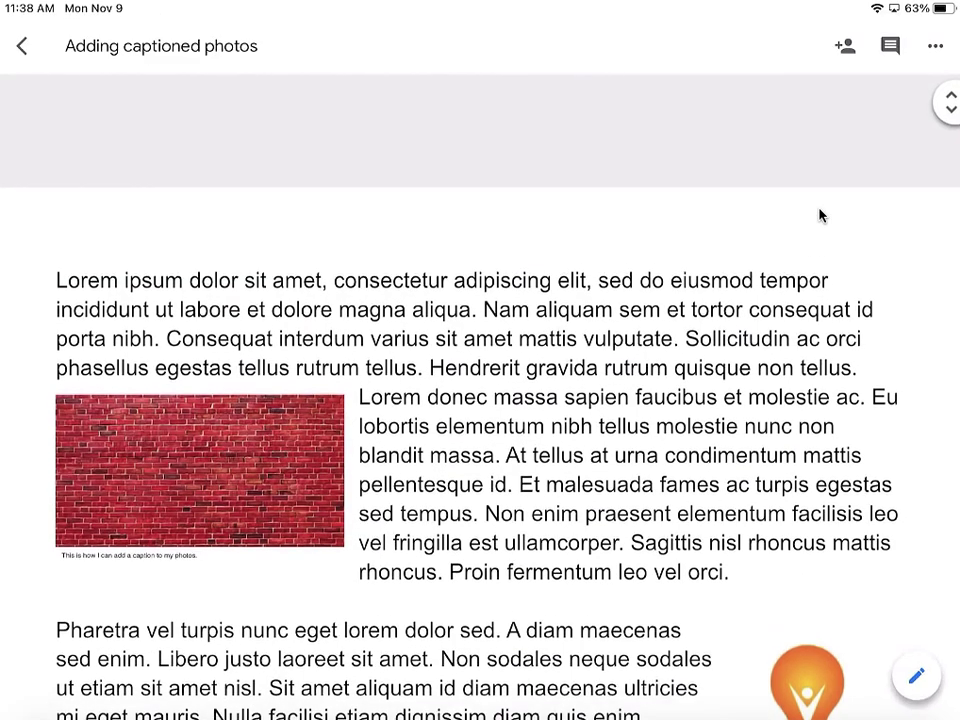
- Turn print layout off and back on to compare how the two pictures sit in the text
click(935, 48)
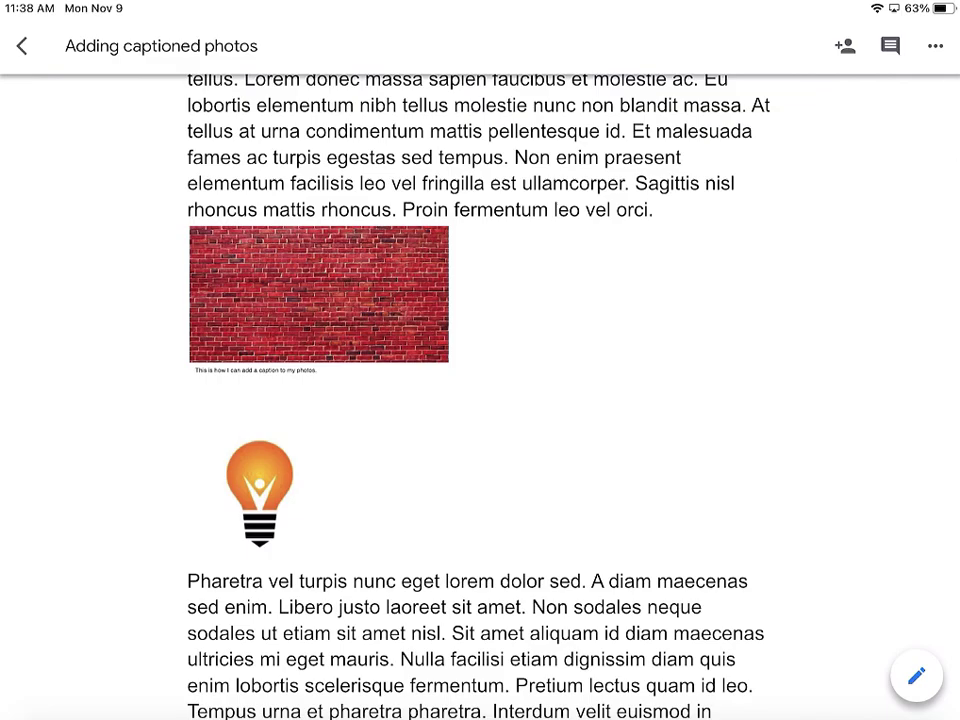
click(937, 48)
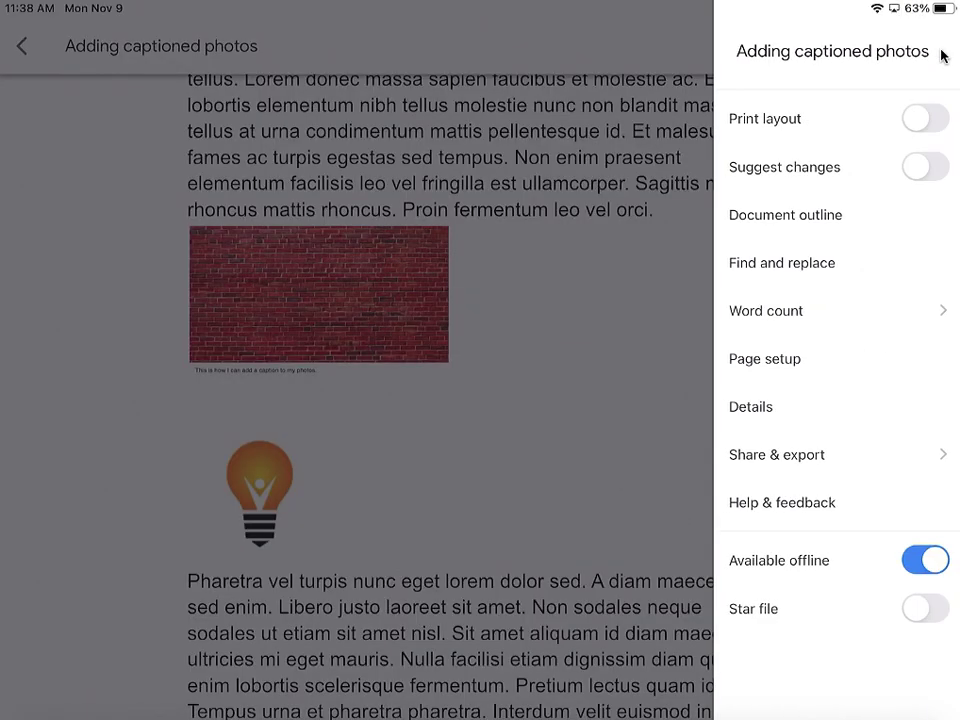
click(925, 118)
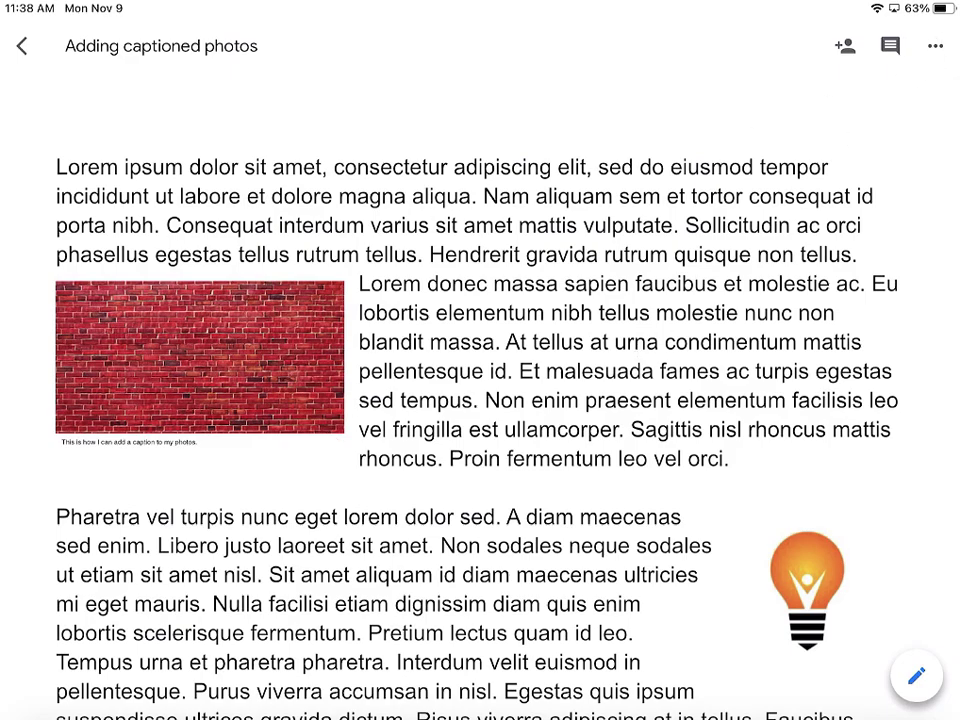
- Reopen the document for editing with the cursor in the first paragraph and hide the on-screen keyboard
click(916, 676)
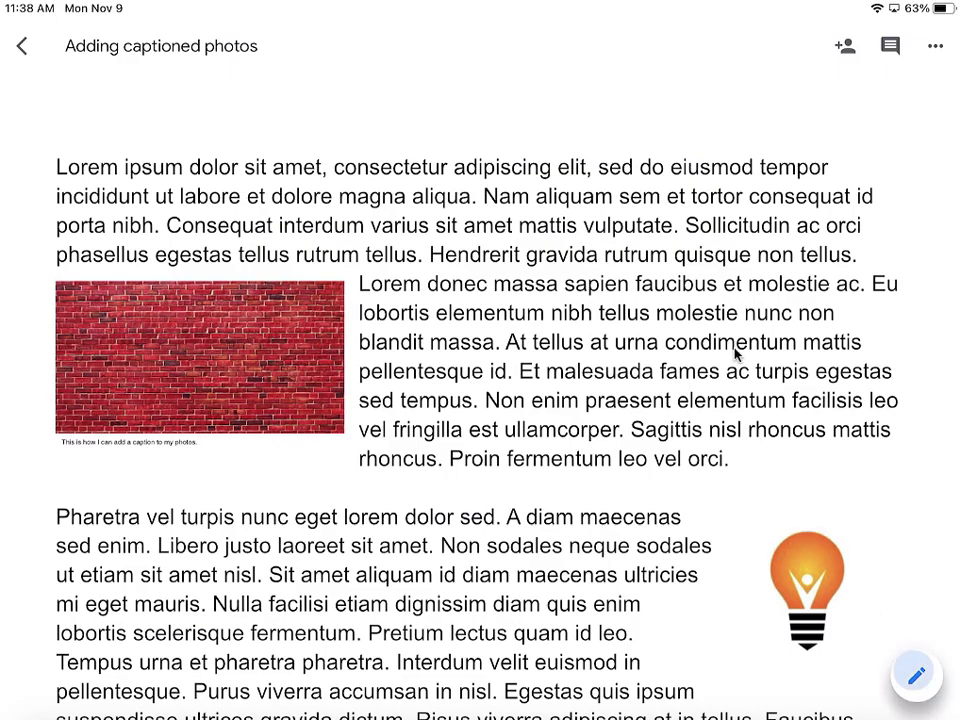
click(412, 234)
click(614, 234)
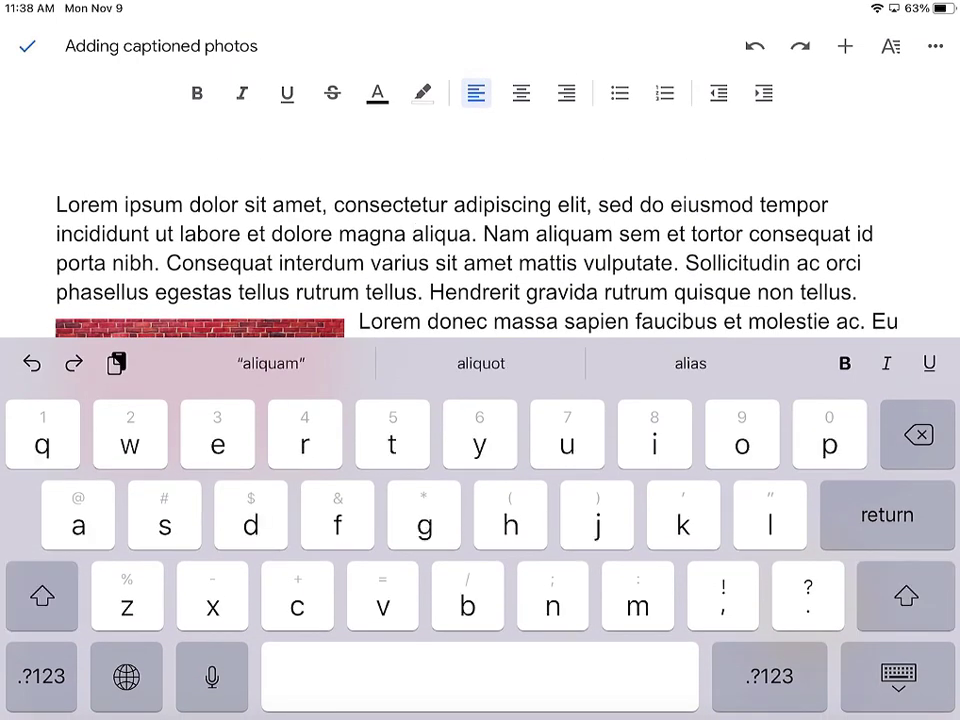
click(898, 677)
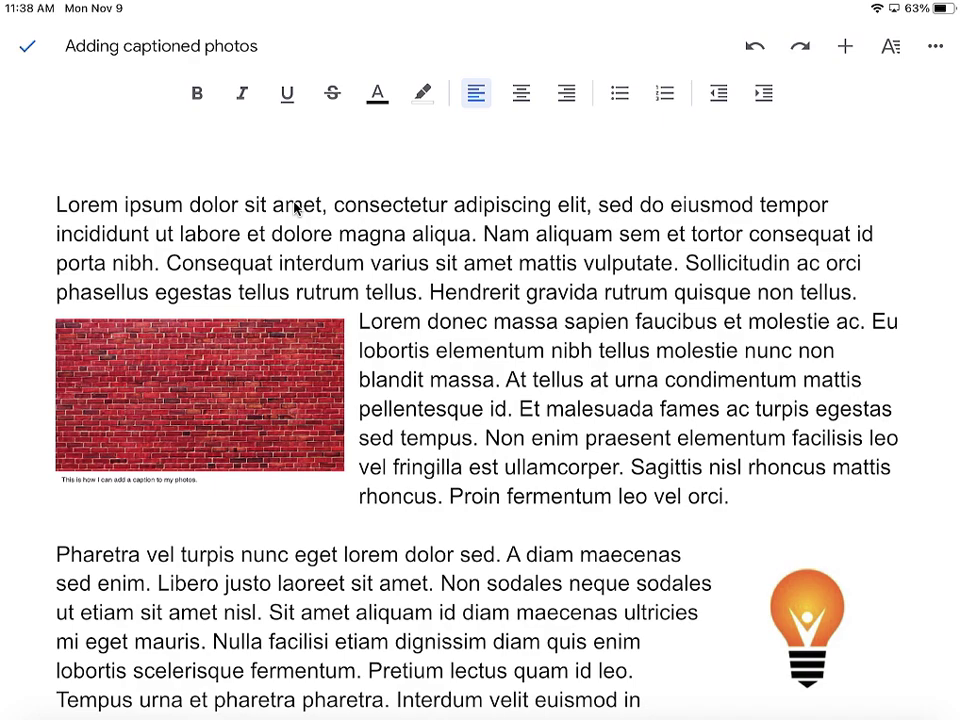